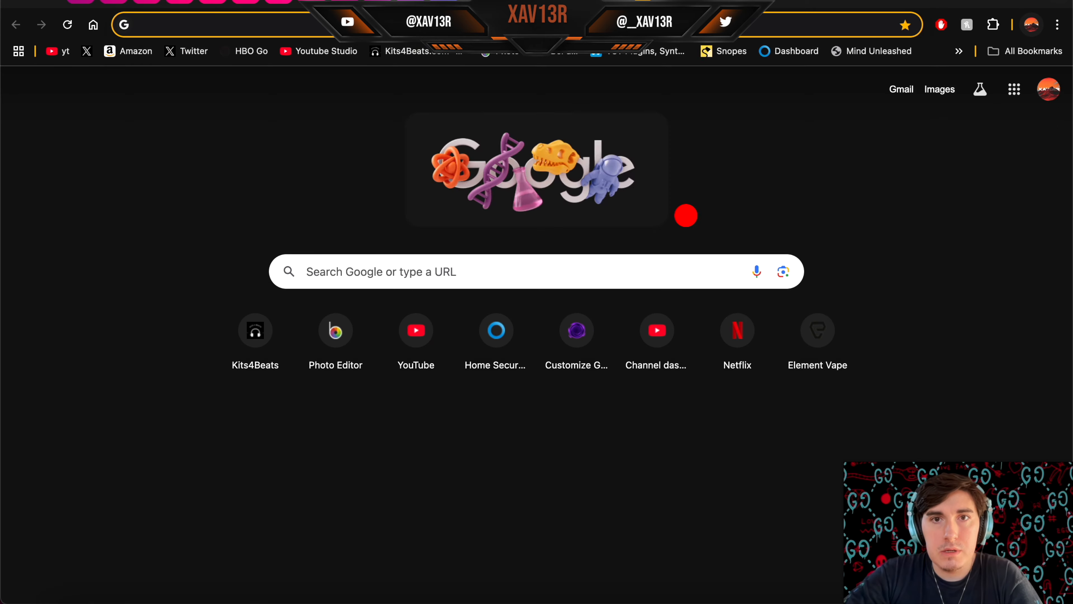
Search YouTube for "severance theme" and open the 2022 Severance official intro title sequence video
type("you")
left_click(482, 84)
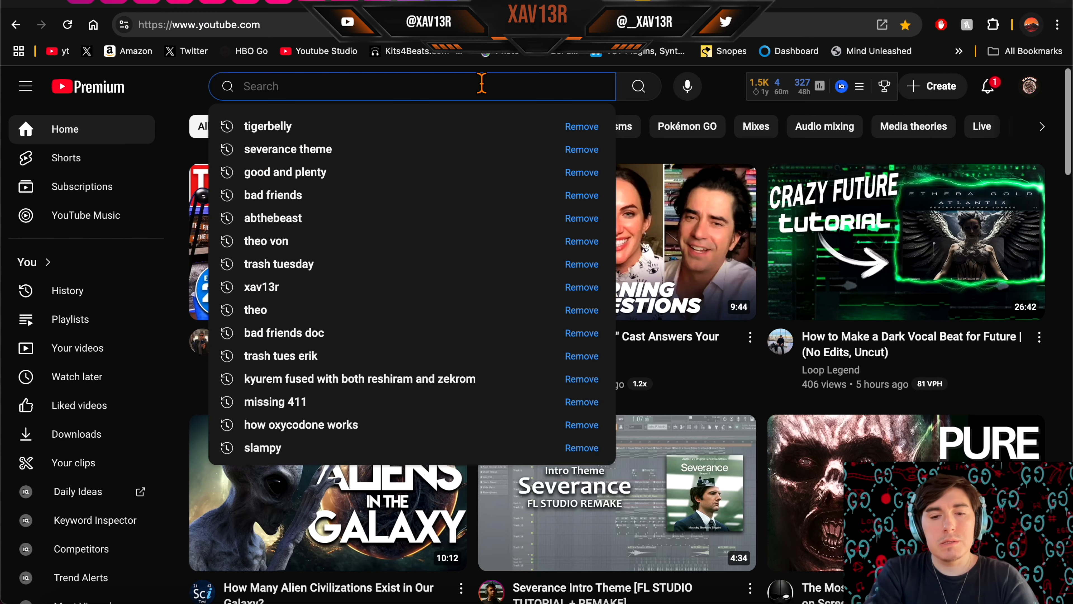
type("sev")
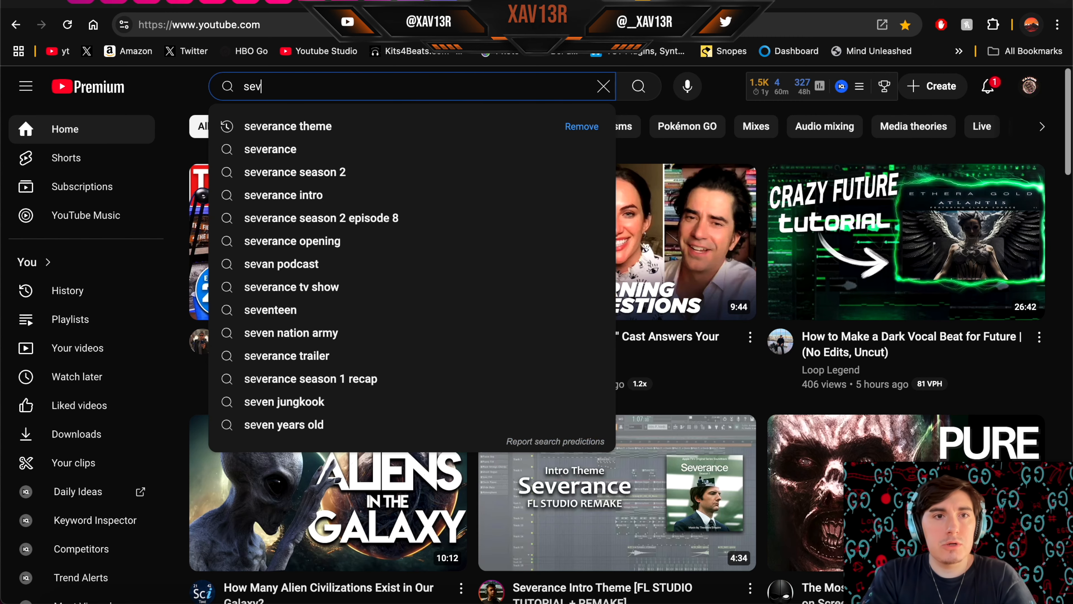
type("erance theme")
key("Return")
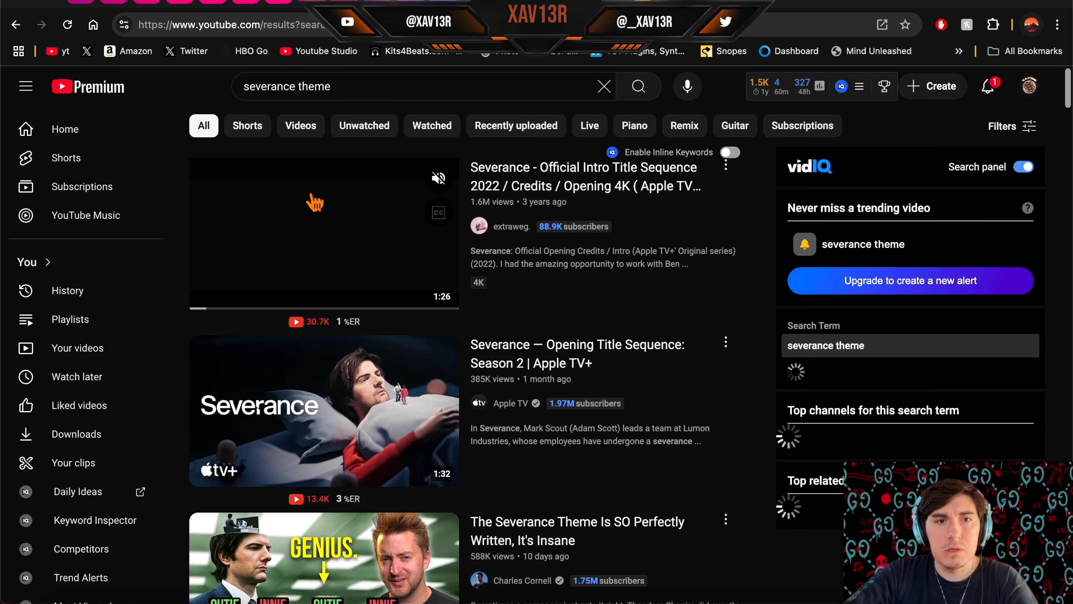
left_click(325, 190)
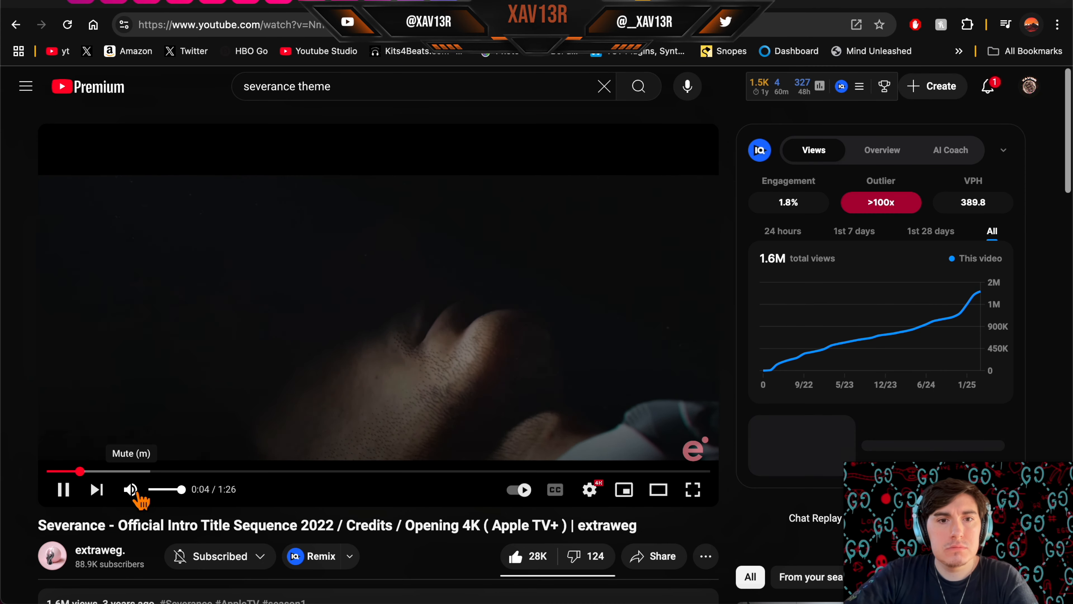
Search the web for "youtube to mp3"
key("super+l")
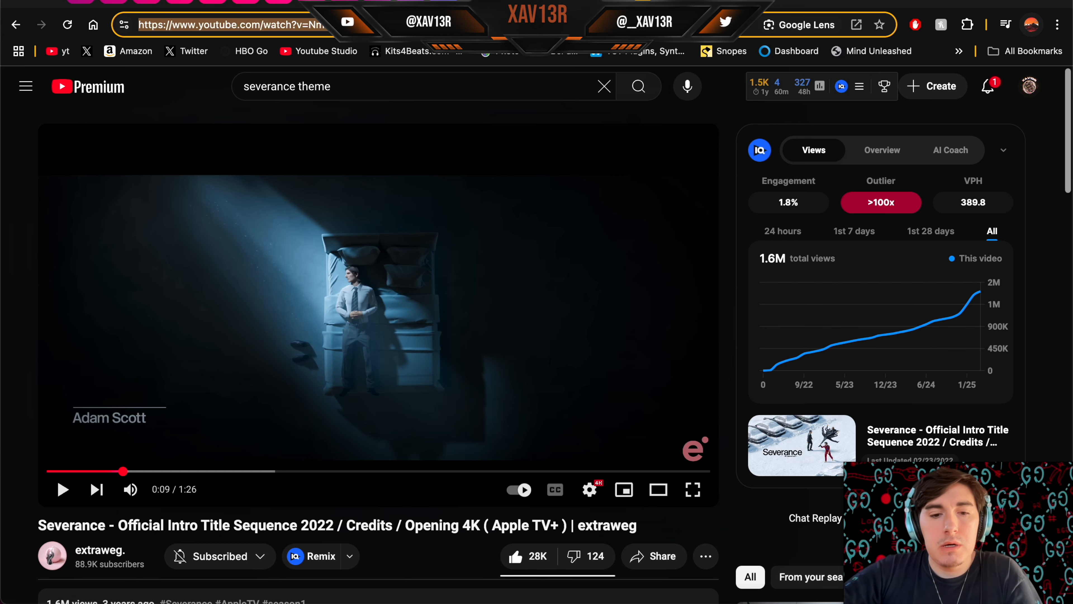
type("youtu e")
key("BackSpace")
key("BackSpace")
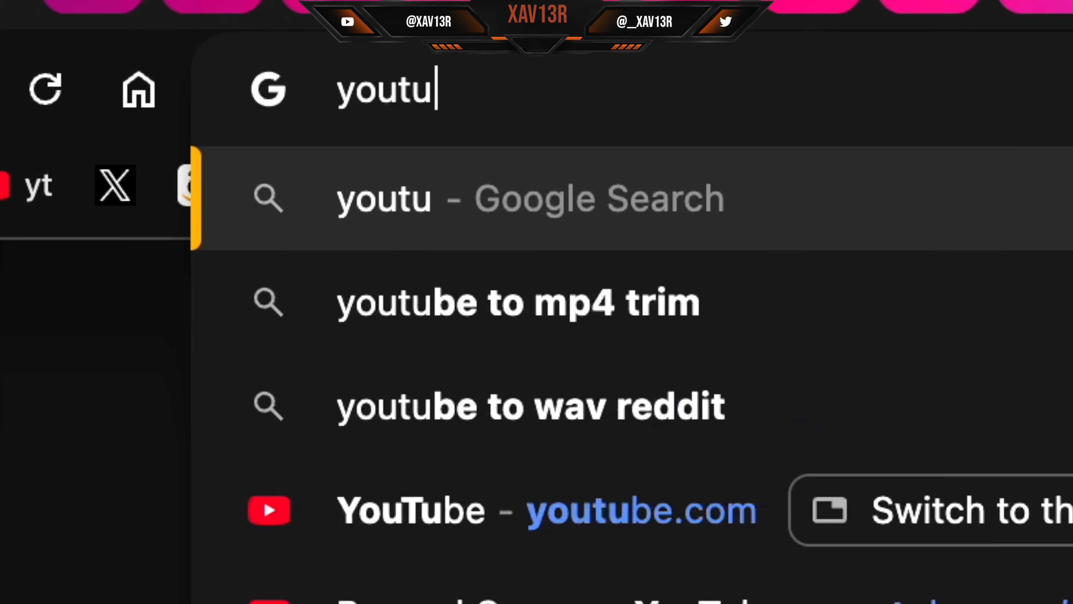
type("be to mp3")
key("Return")
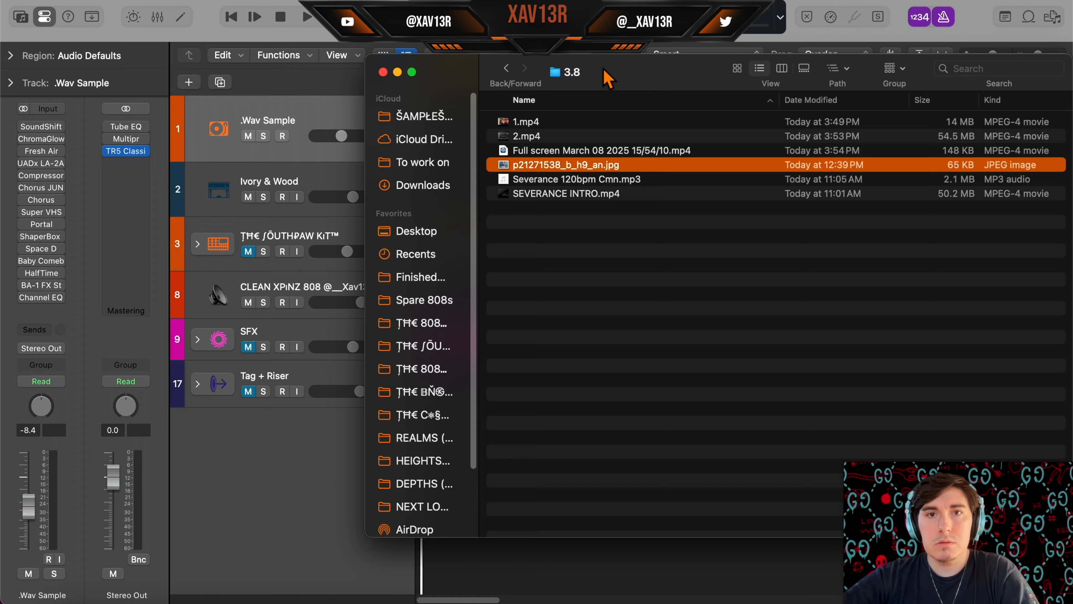
In Logic Pro, place Severance 120bpm Cmn.mp3 from the 3.8 folder on the .Wav Sample track at bar 1 and play it back
left_click_drag(612, 78, 1008, 88)
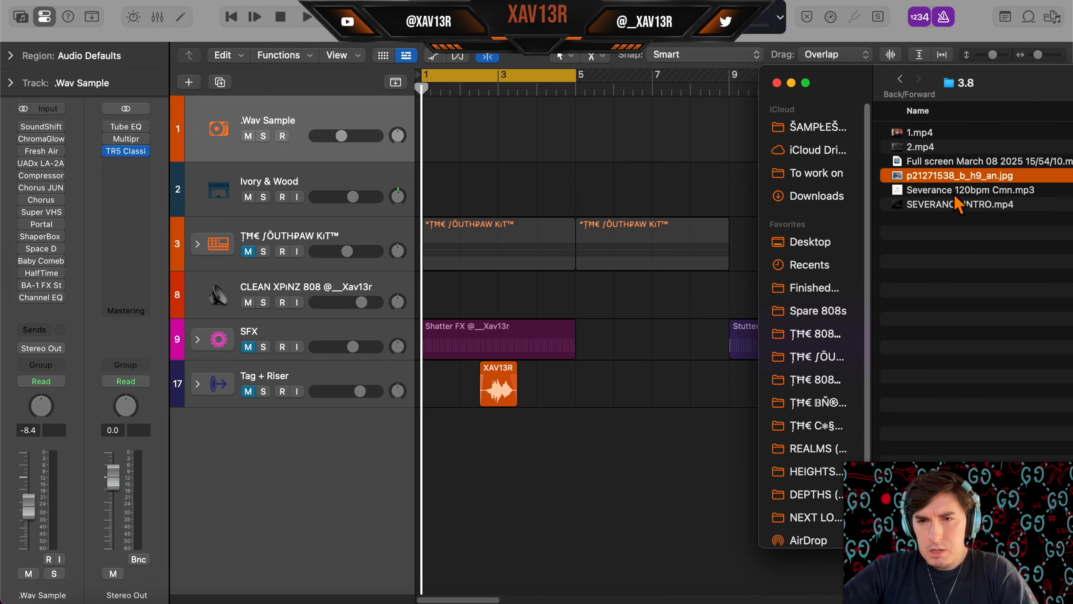
left_click(915, 192)
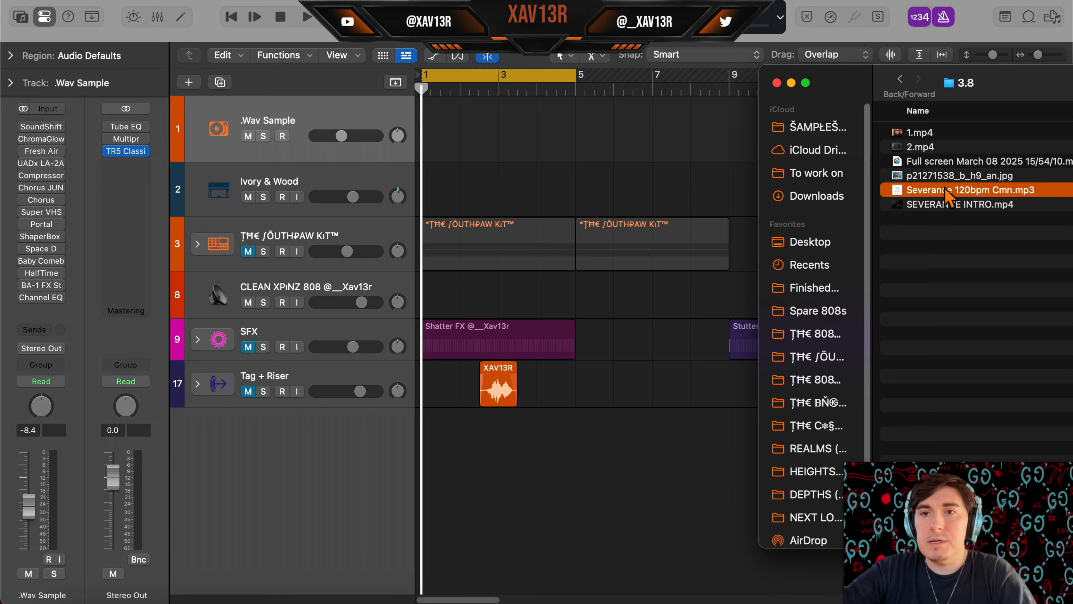
left_click_drag(946, 196, 422, 151)
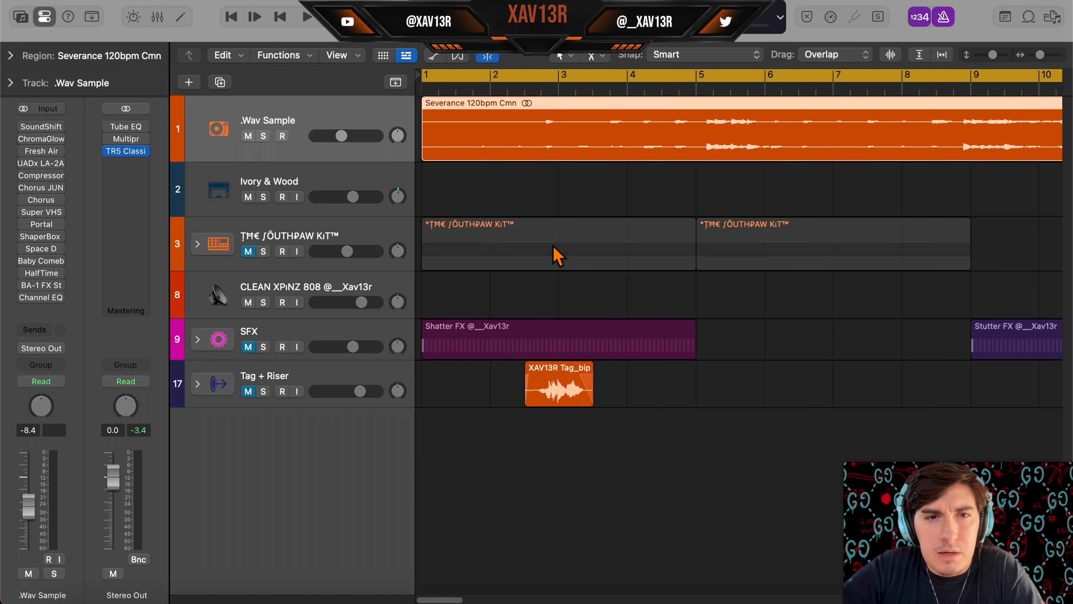
key("space")
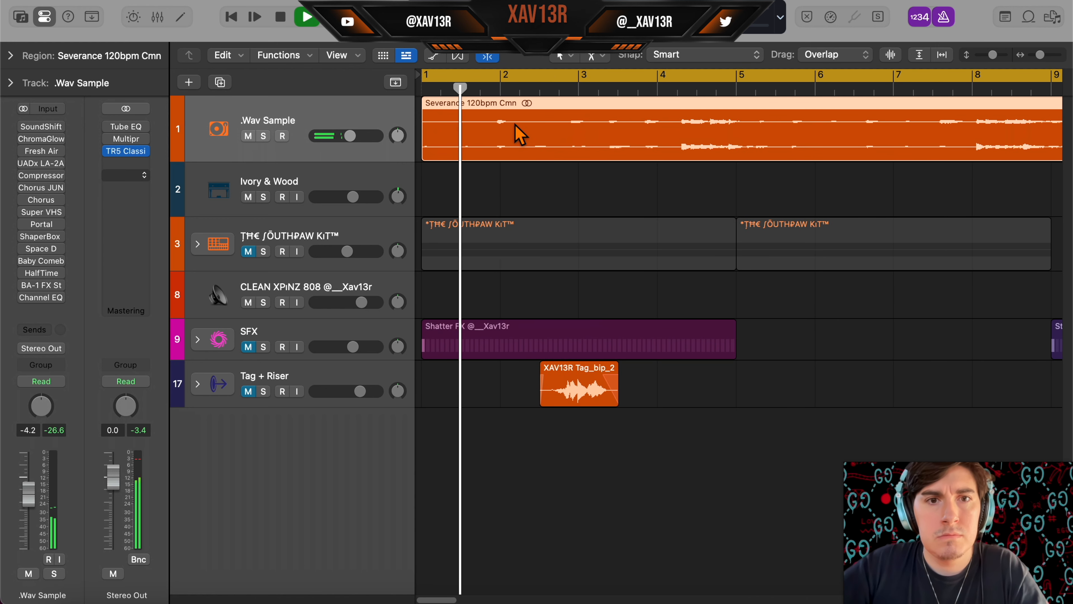
scroll(519, 126, "up", 5)
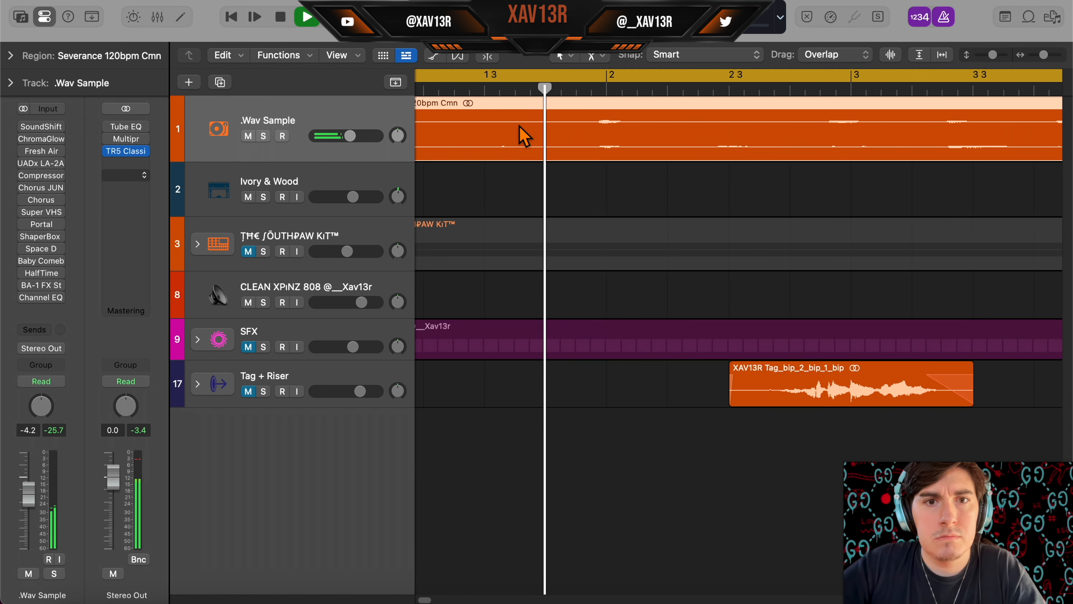
scroll(519, 126, "left", 3)
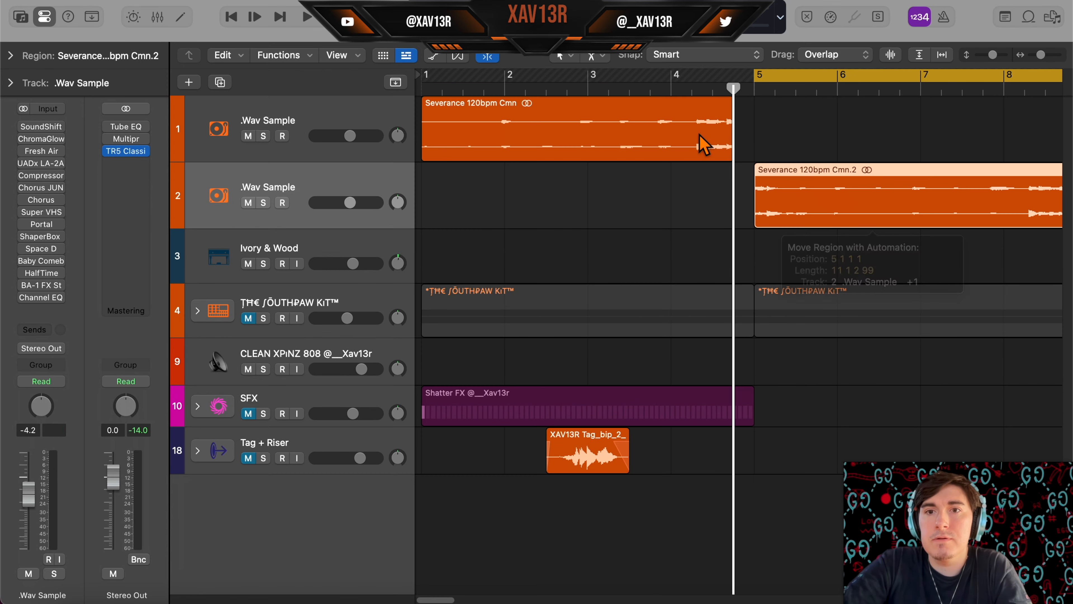
Stretch the first Severance region on the upper .Wav Sample track to end at bar 5 and play it back
left_click(701, 139)
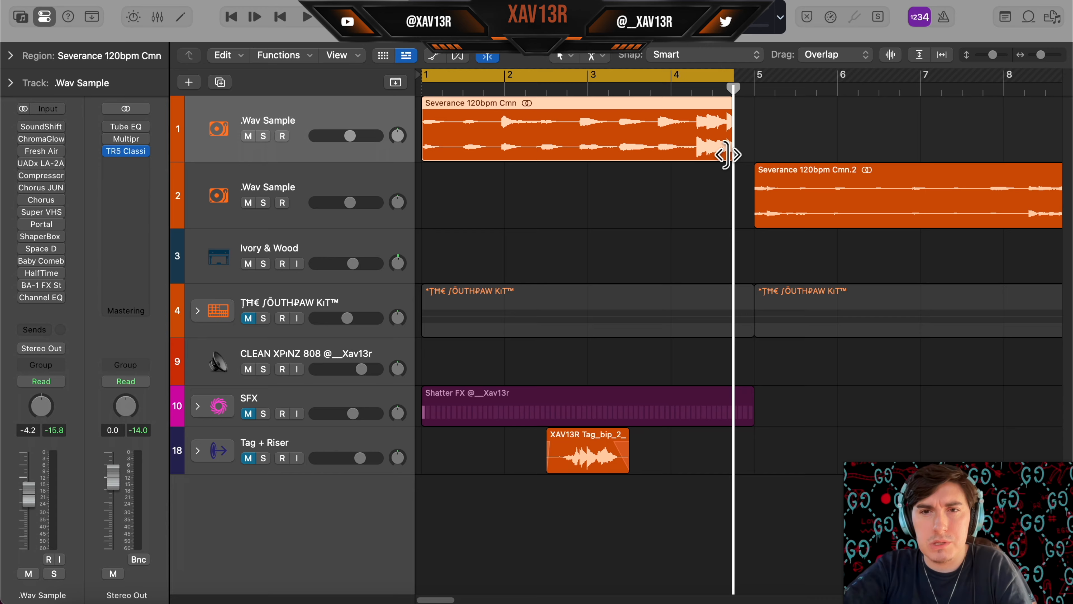
left_click_drag(727, 155, 753, 155)
key("space")
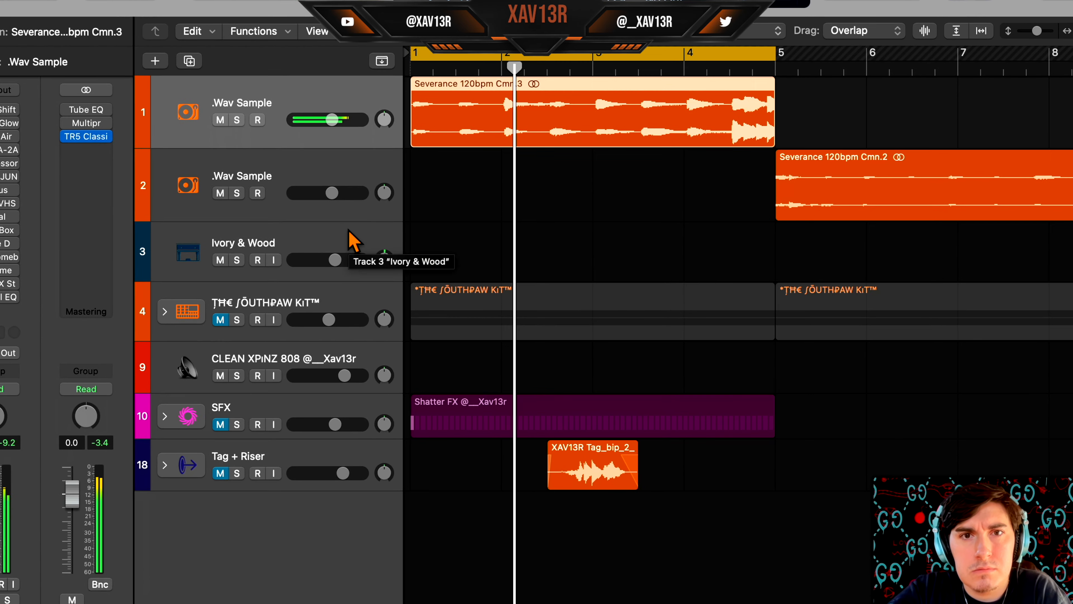
key("space")
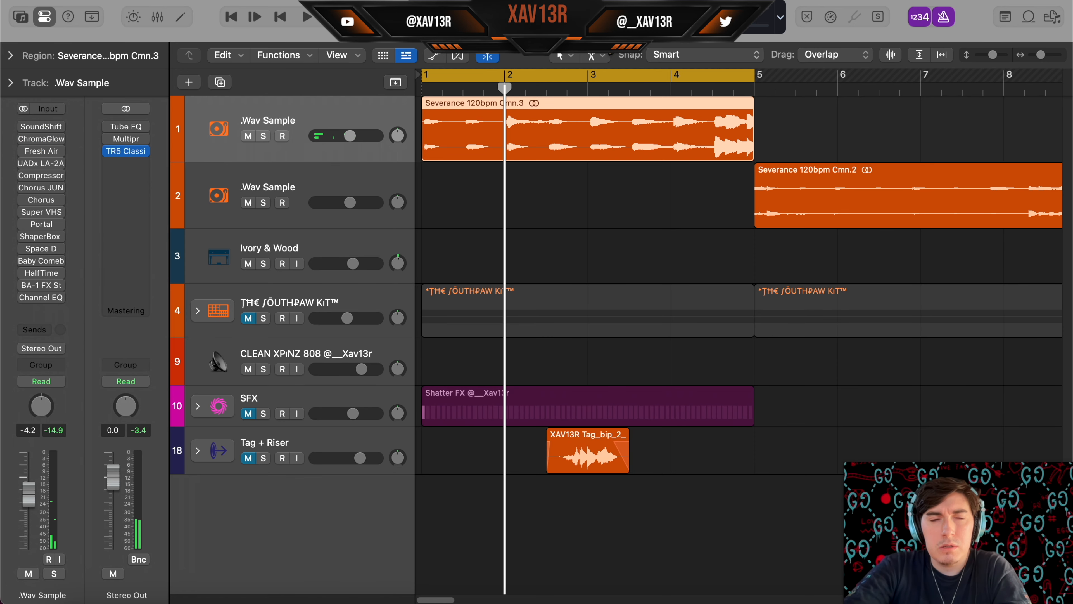
Set Flex & Follow to On + Align Bars for the four-bar Severance region on the first track
left_click(564, 55)
left_click(562, 42)
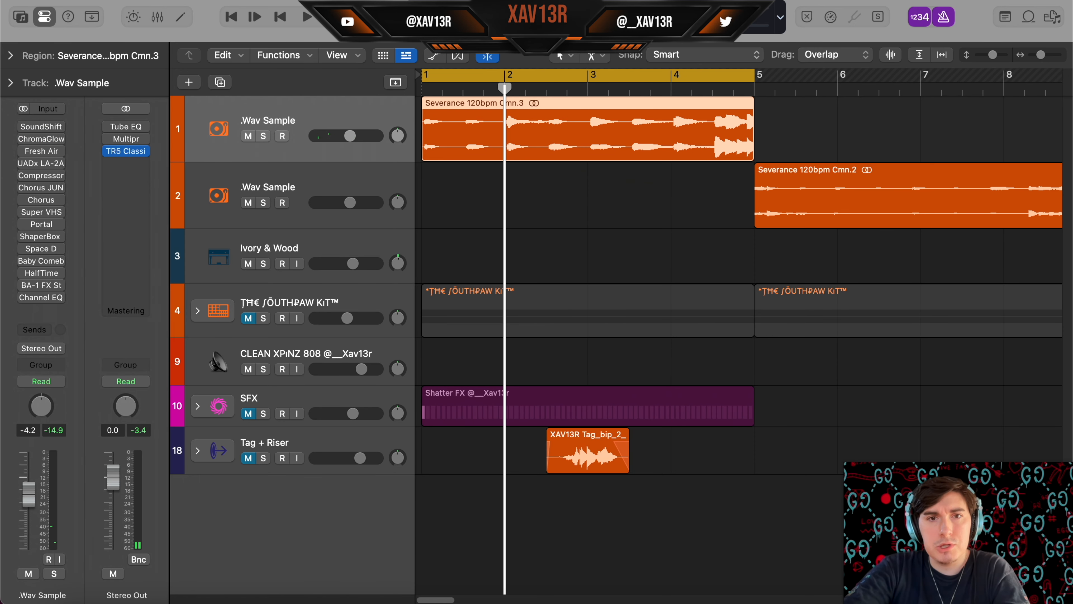
left_click(15, 53)
left_click(106, 163)
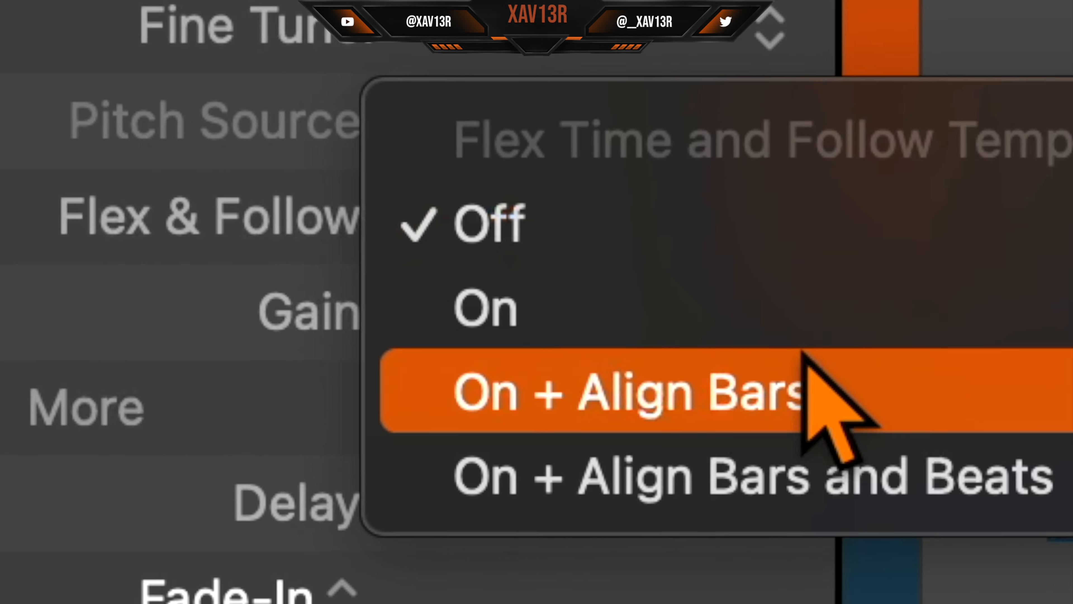
left_click(864, 374)
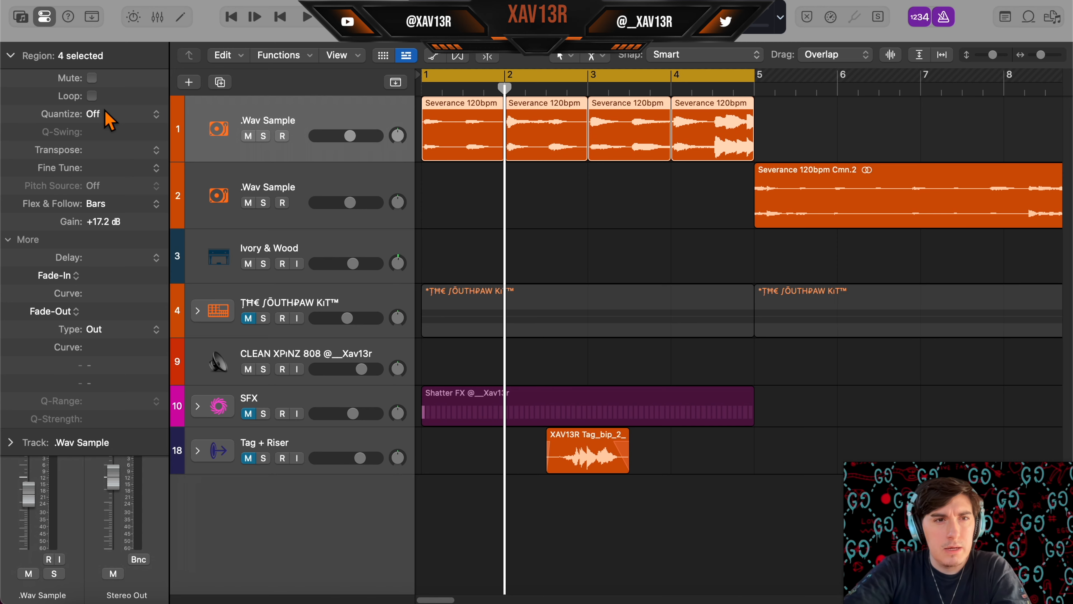
Quantize the four selected slices to 1/4 Note and stretch the short last slice of the first track to end at bar 5
left_click(114, 118)
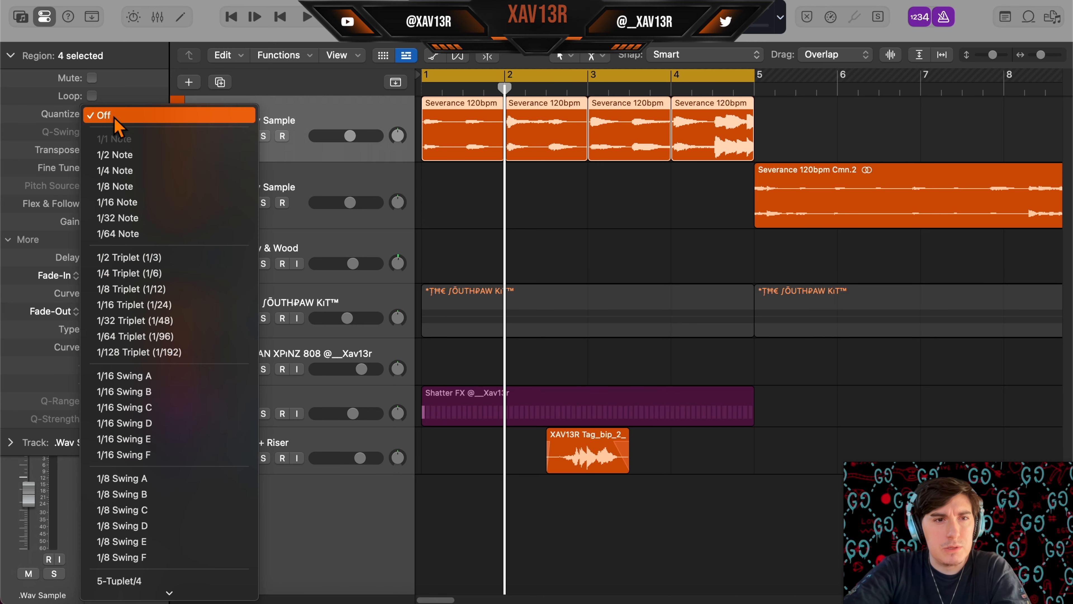
left_click(149, 171)
key("space")
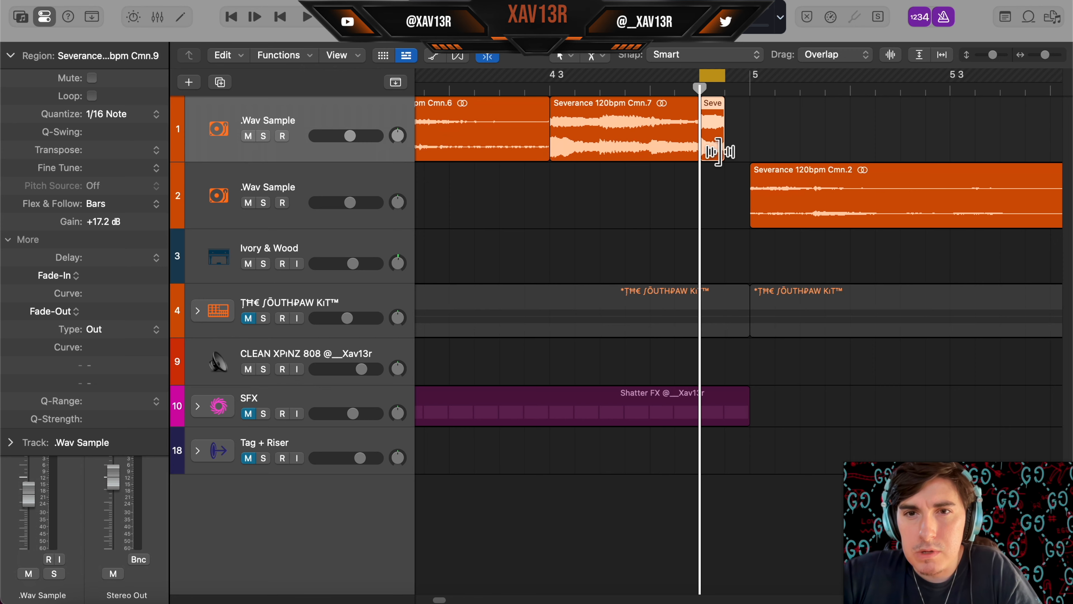
left_click_drag(718, 152, 750, 152)
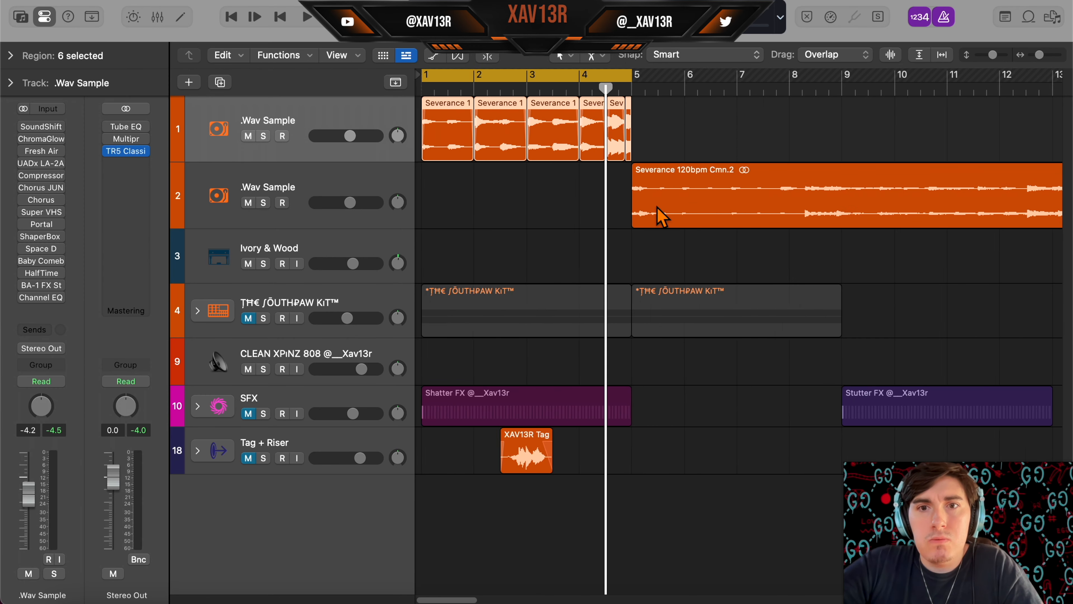
Split the second track's slice at bar 8 beat 4 and stretch the piece after the cut to end at bar 9
scroll(661, 215, "right", 10)
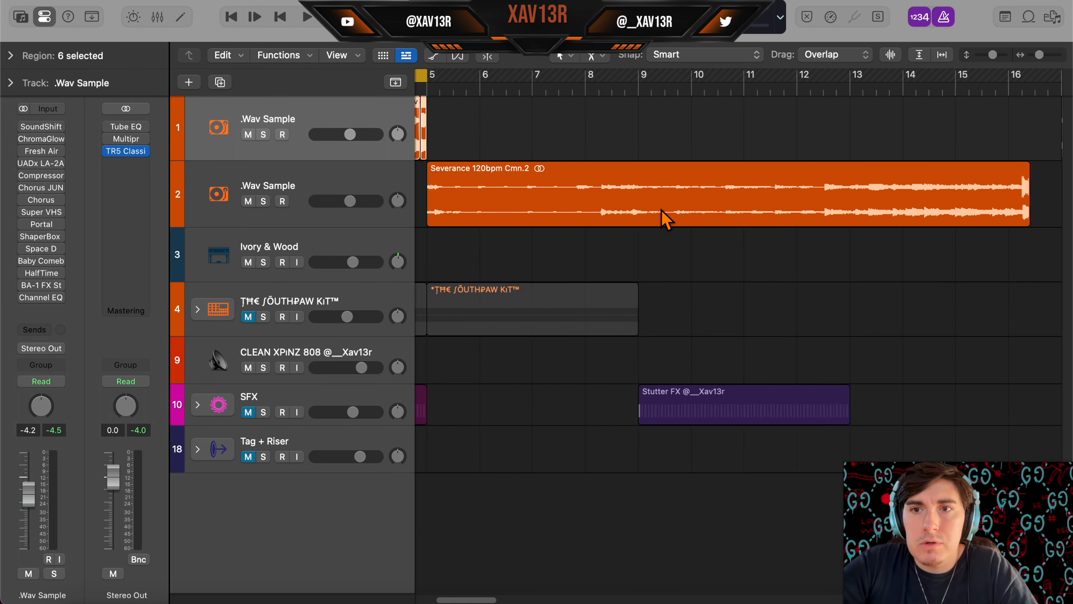
scroll(659, 211, "left", 10)
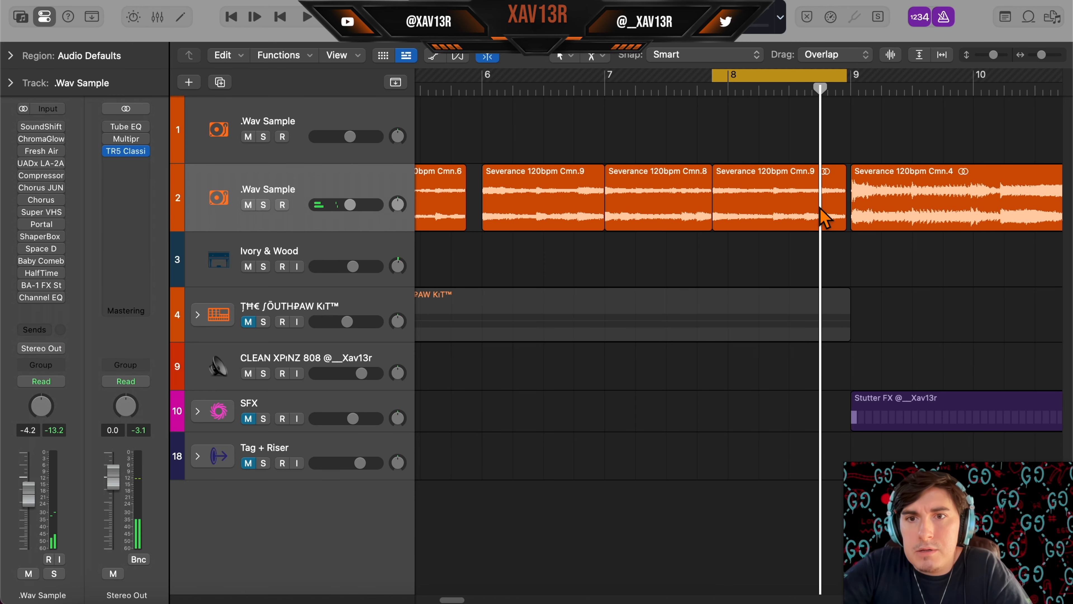
left_click(820, 218, "super")
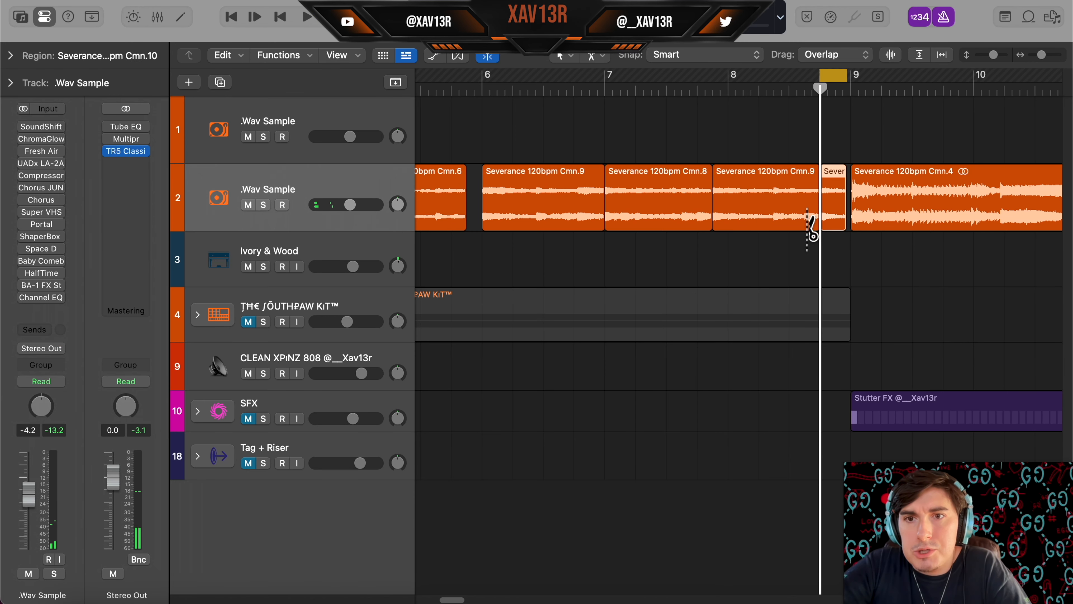
left_click_drag(842, 224, 846, 223)
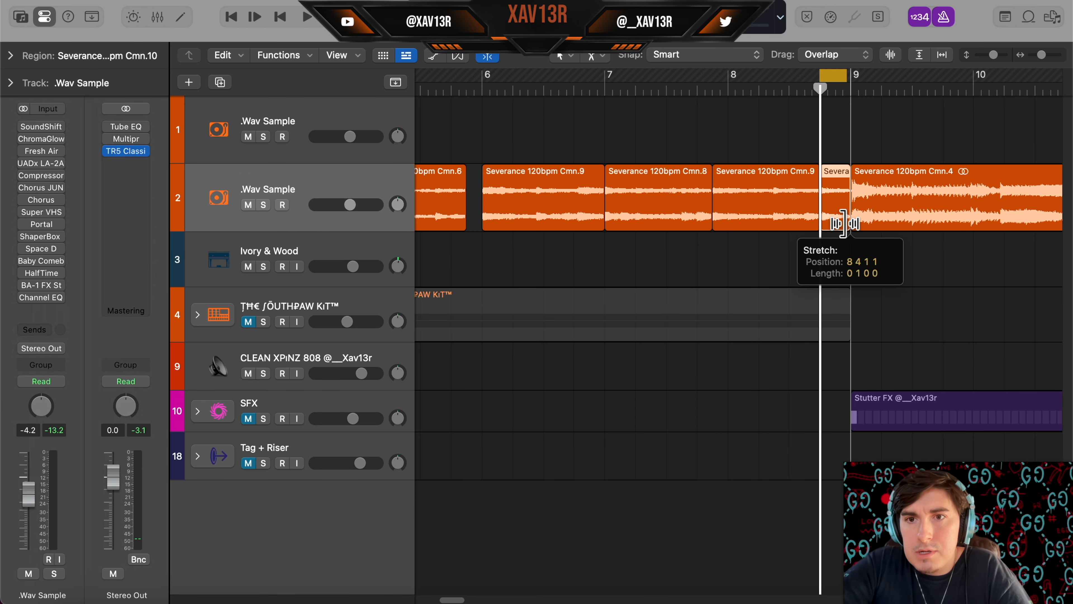
Play the Severance section starting at bar 9 on the third track and select its first two slices
key("space")
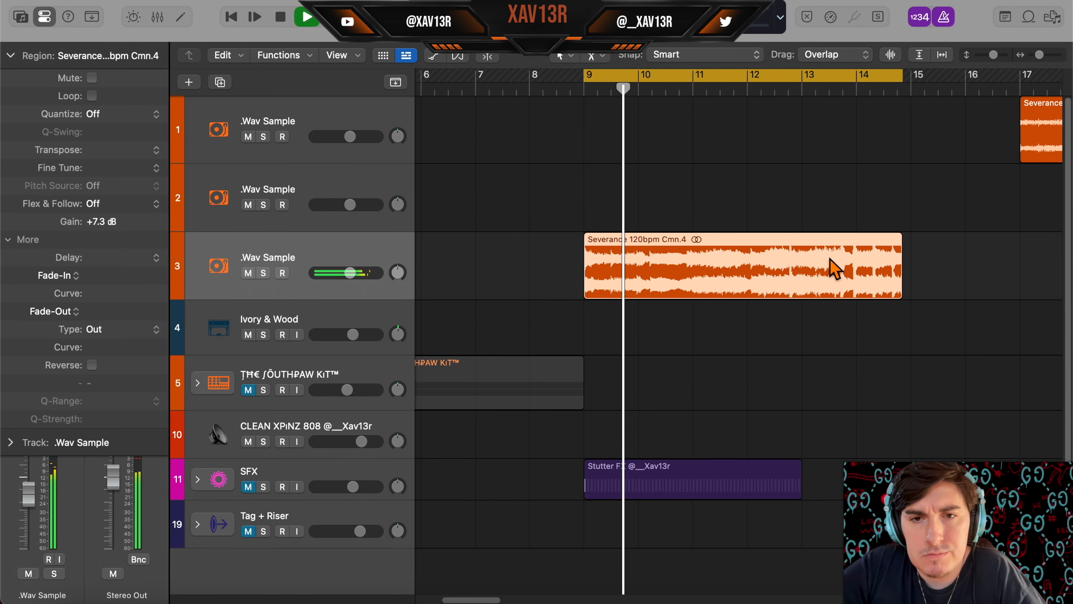
scroll(830, 259, "up", 5)
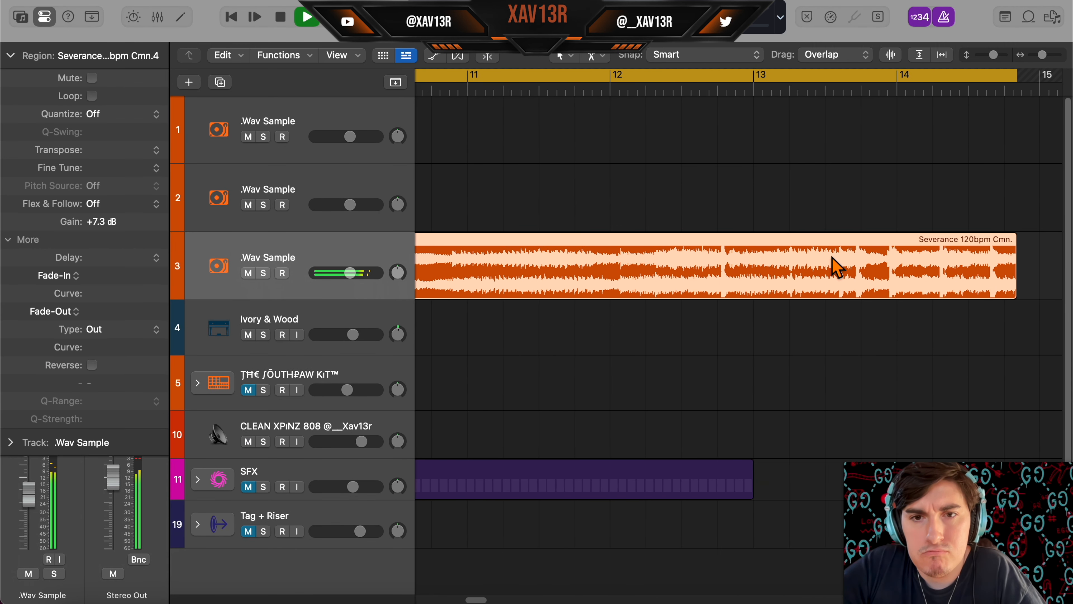
scroll(834, 259, "left", 5)
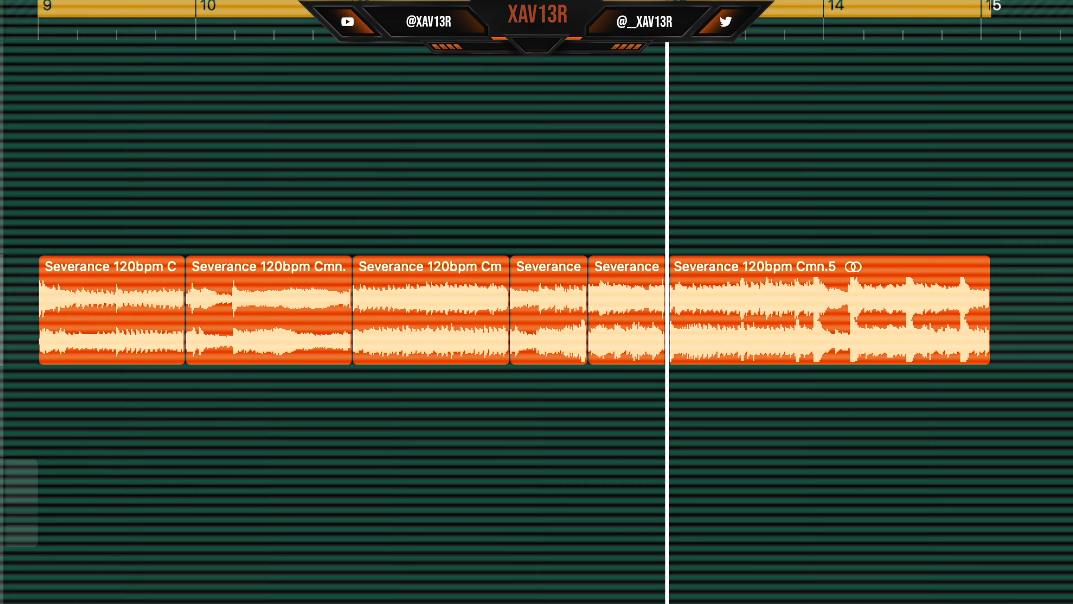
left_click_drag(364, 340, 582, 400)
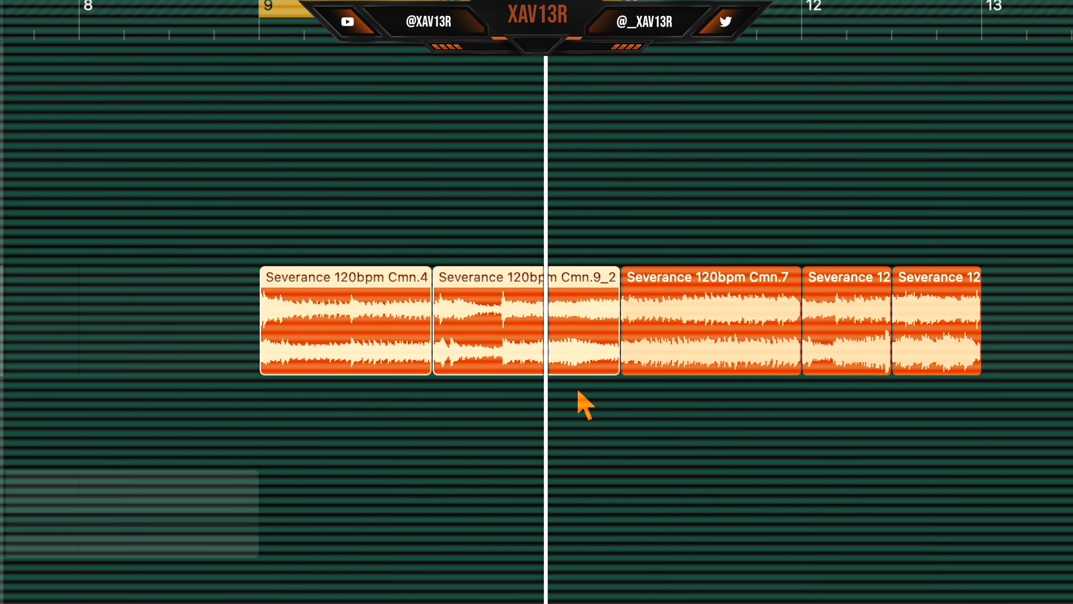
scroll(586, 427, "up", 3)
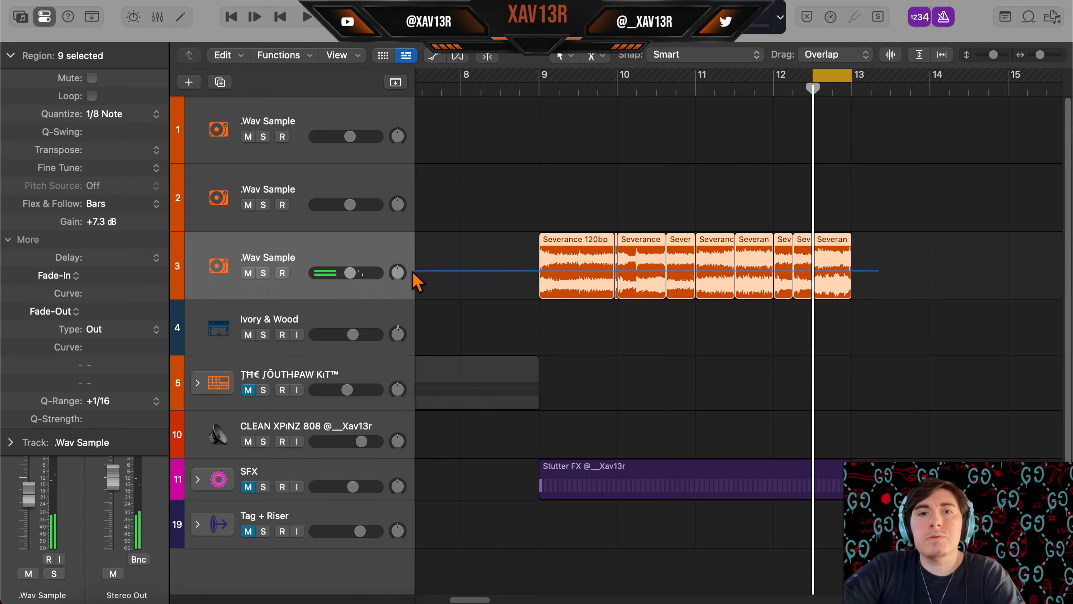
left_click_drag(412, 272, 380, 267)
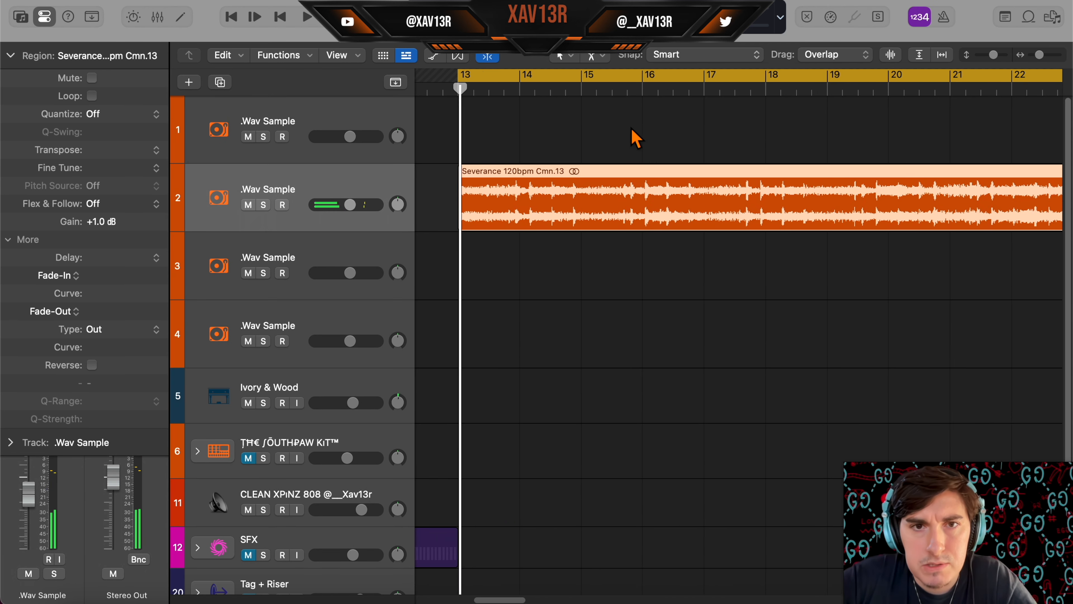
scroll(634, 137, "up", 5)
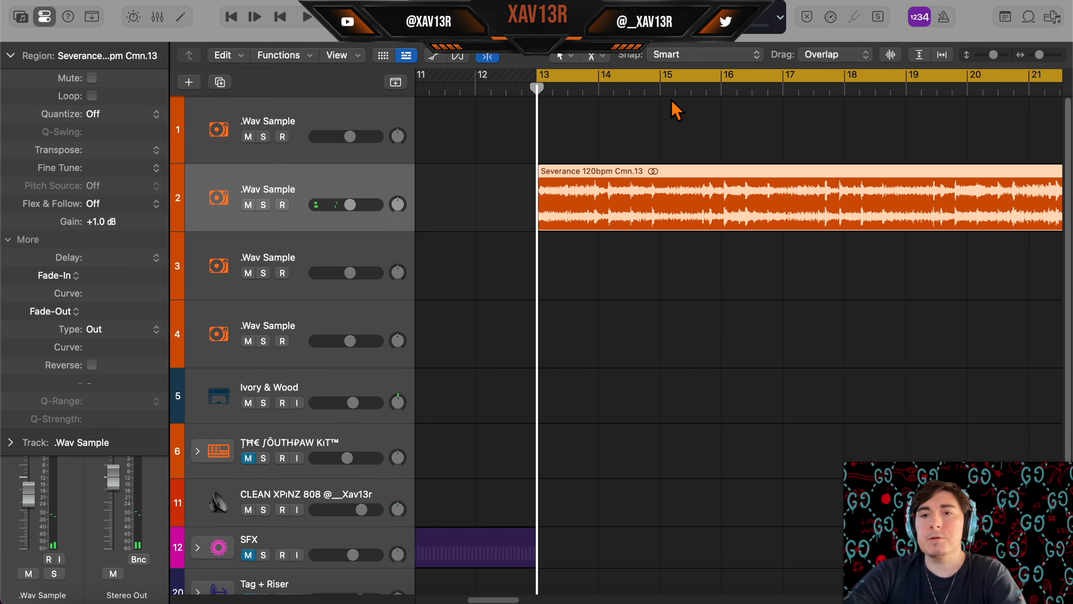
scroll(797, 198, "right", 4)
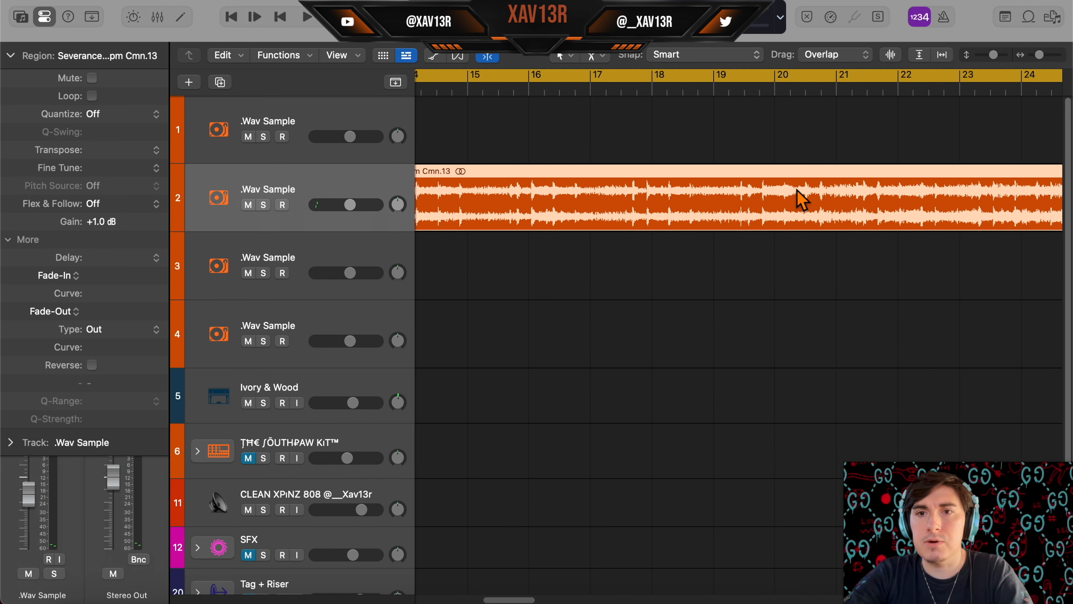
scroll(798, 199, "left", 3)
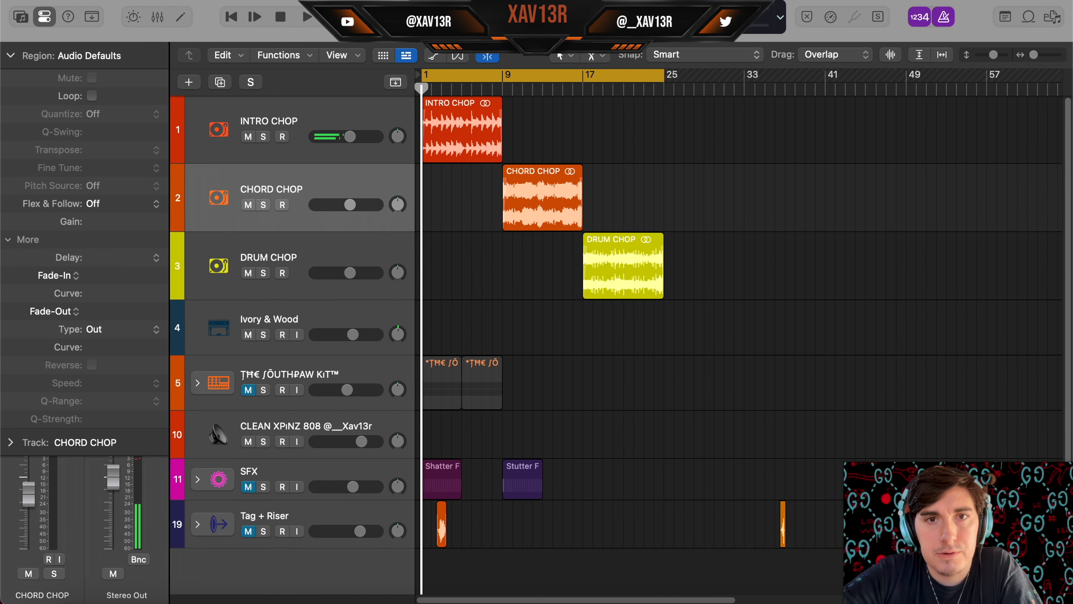
Transpose the INTRO CHOP track by -1 semitone with SoundShifter Pitch and enable ChromaGlow with the Retro Tube model
left_click(303, 135)
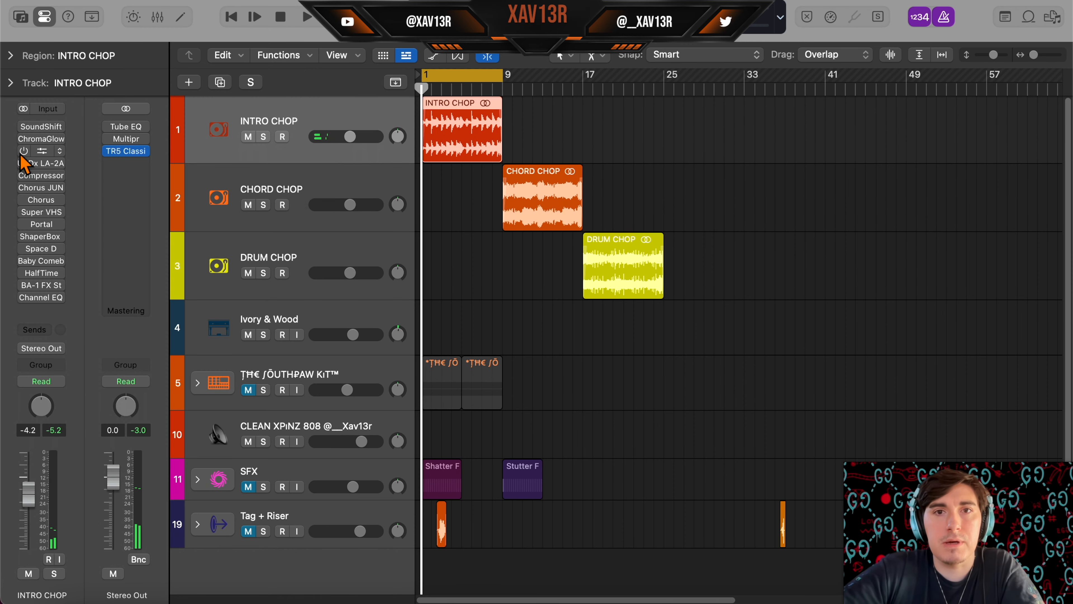
left_click(44, 126)
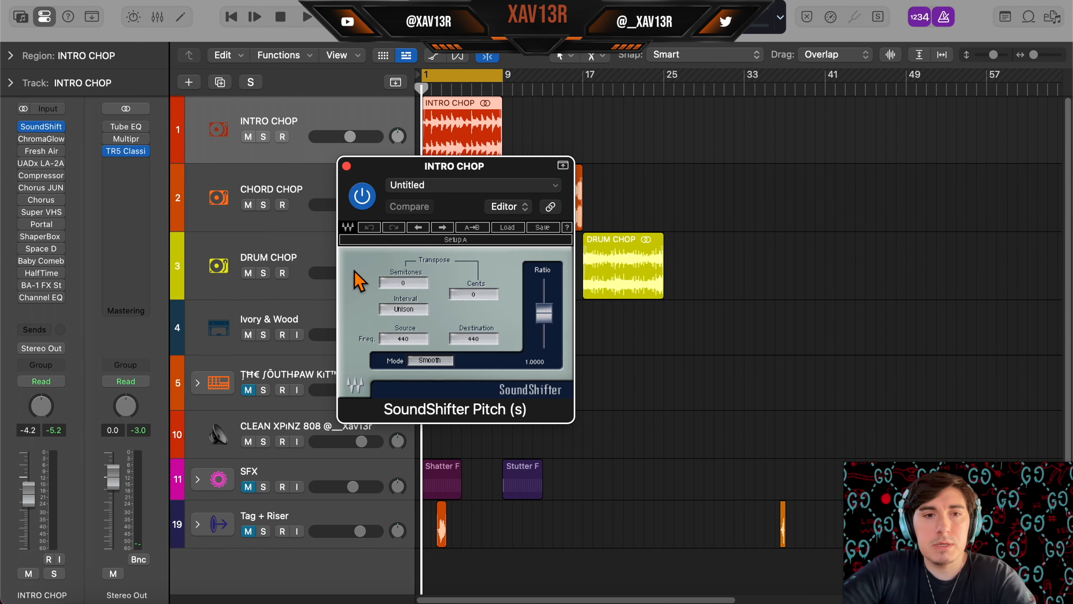
left_click_drag(415, 282, 419, 292)
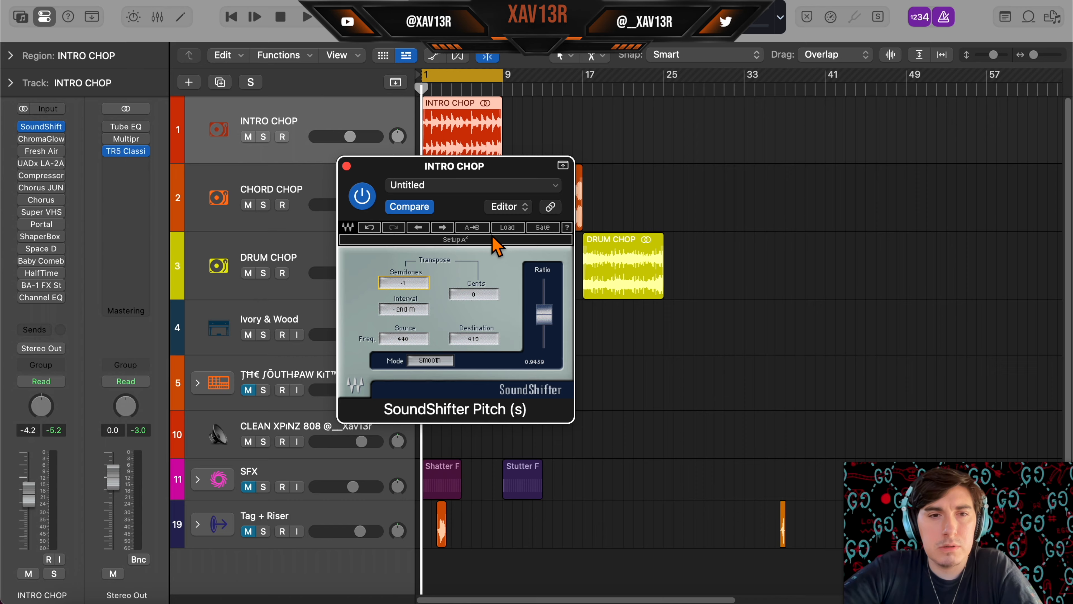
key("space")
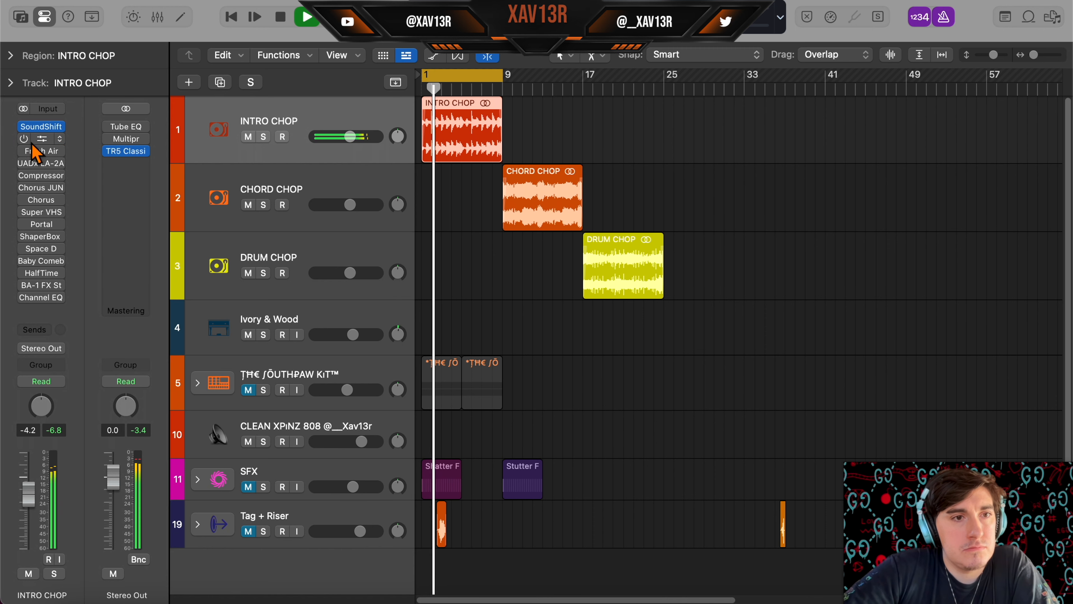
left_click(41, 139)
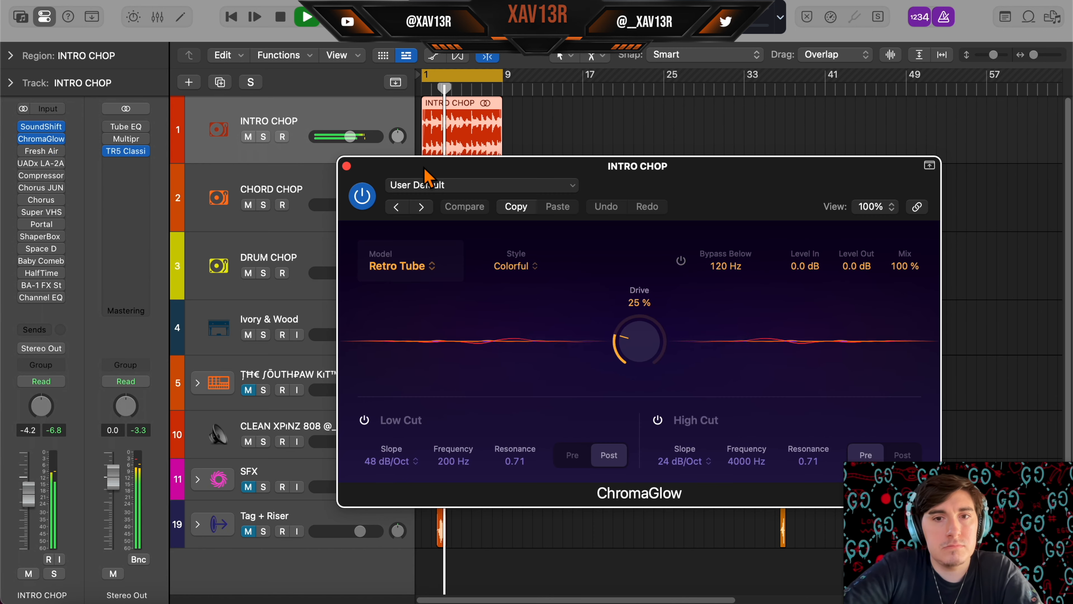
left_click(346, 166)
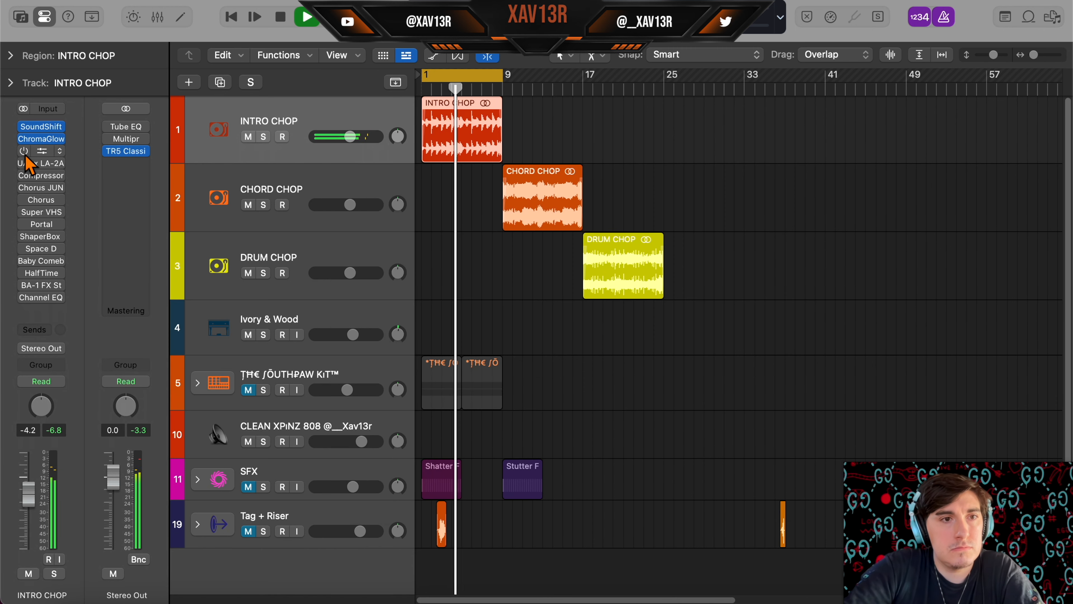
Set the high amount to 10 and raise Mid Air in INTRO CHOP's Fresh Air, and enable the UADx LA-2A compressor
left_click(39, 152)
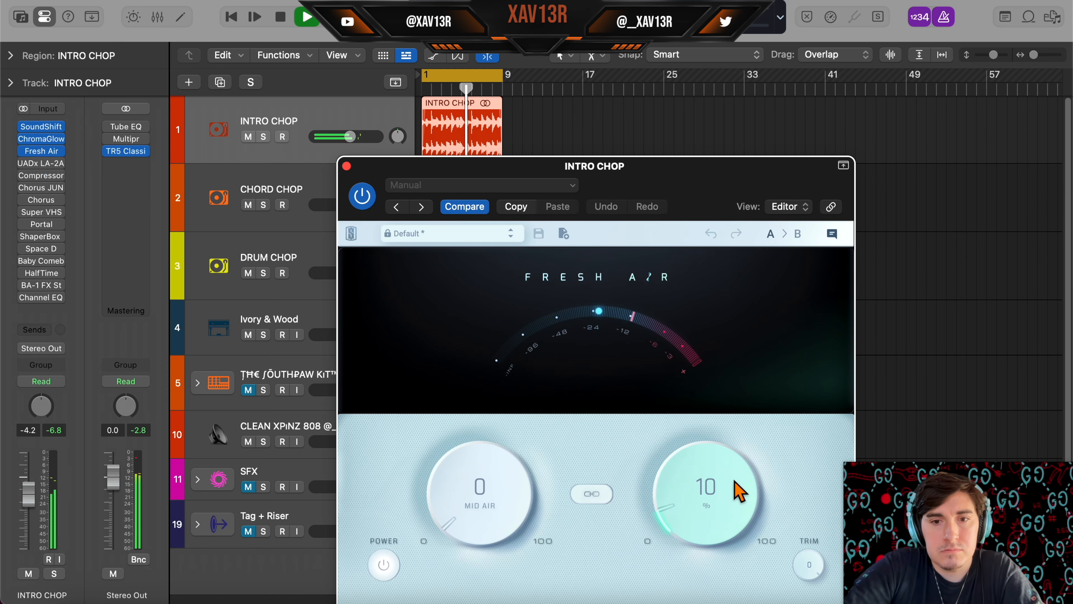
left_click_drag(473, 490, 459, 443)
left_click(347, 165)
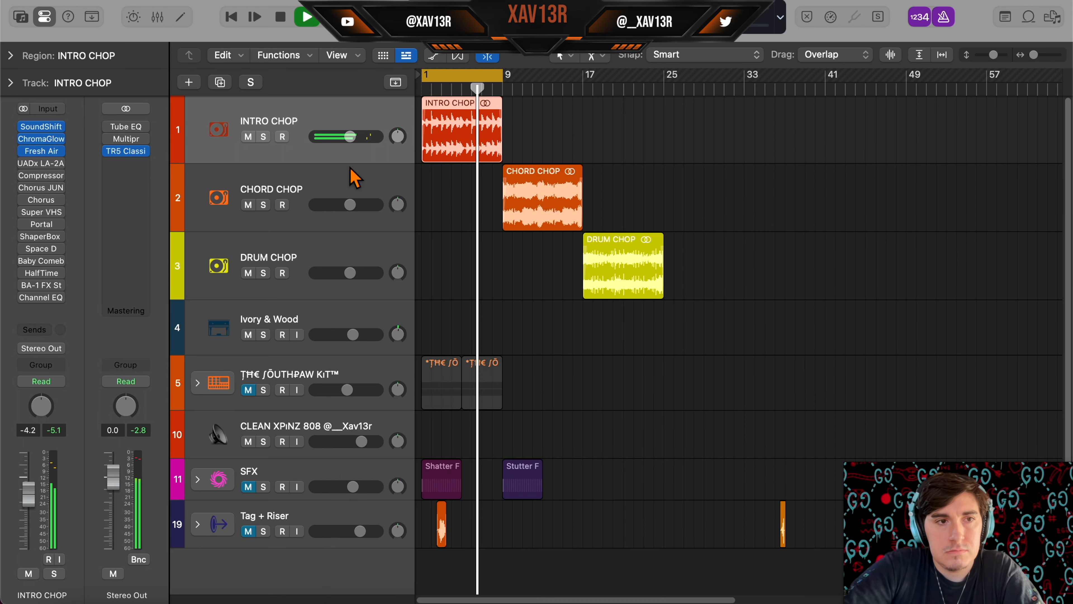
left_click(42, 163)
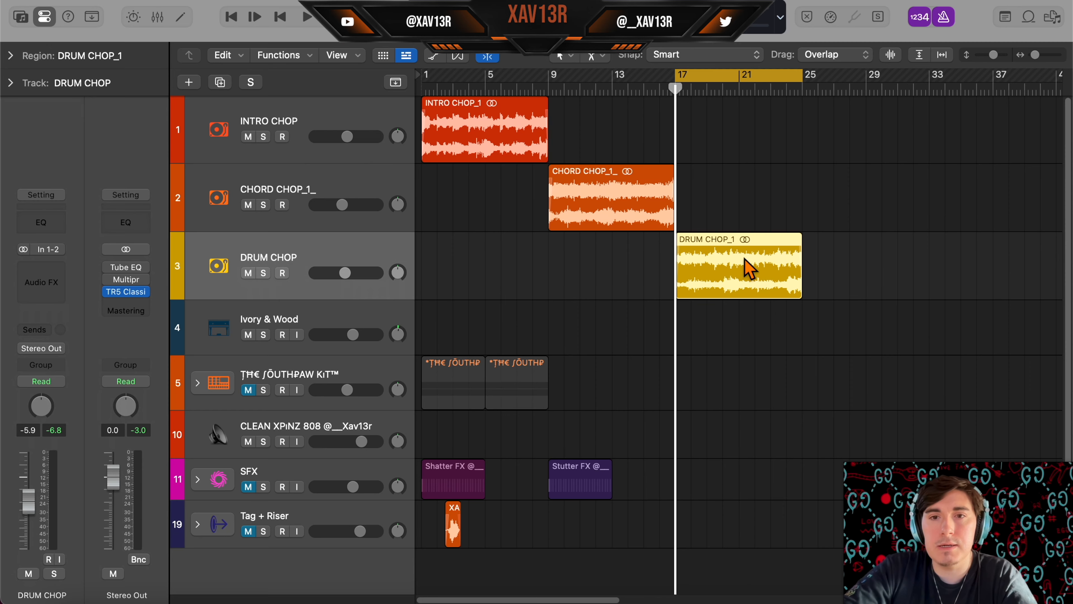
Split the DRUM CHOP_1 region at bar 17 into Drums and Other stems and set the Drums stem's volume to about -7.8 dB
right_click(755, 267)
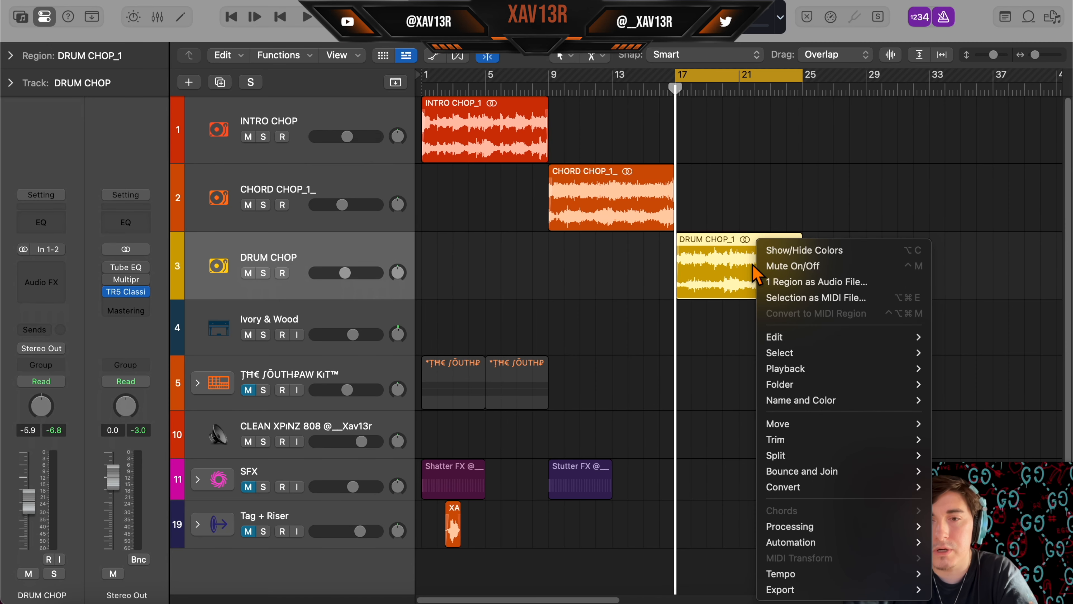
mouse_move(855, 528)
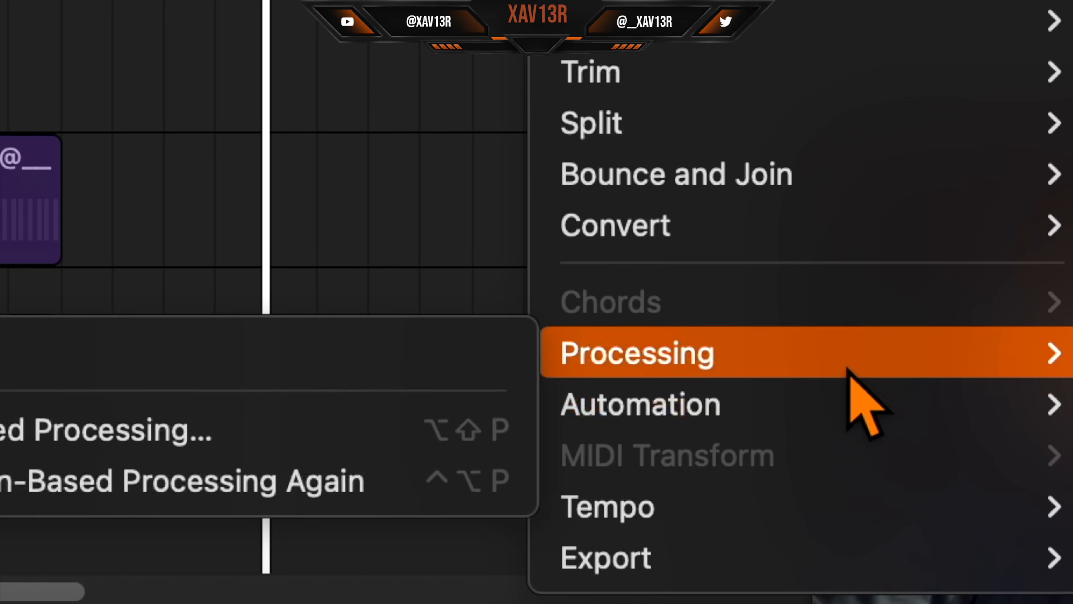
left_click(80, 318)
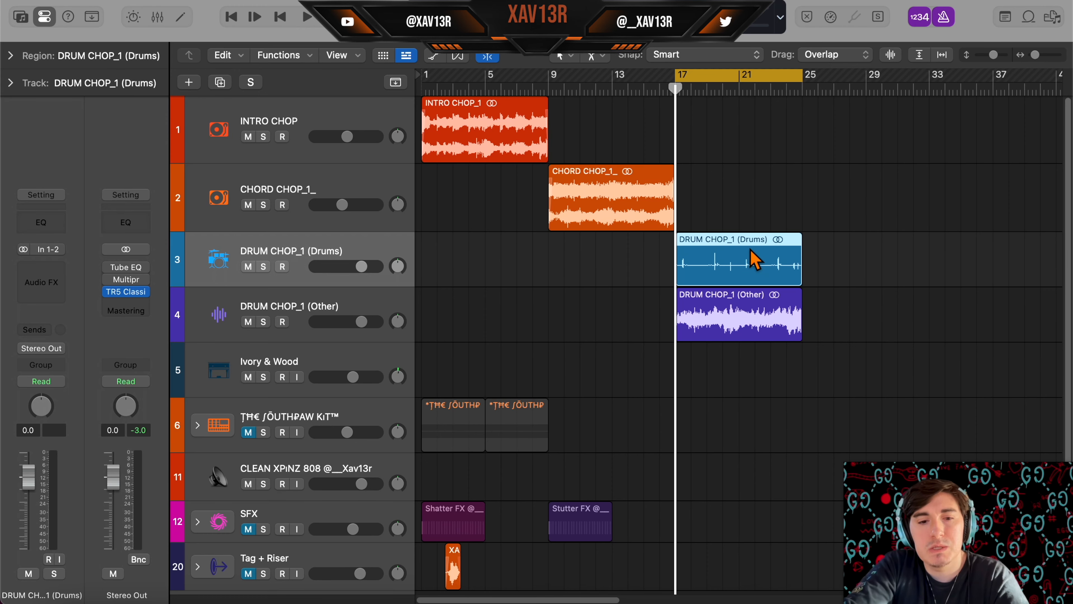
left_click(725, 334)
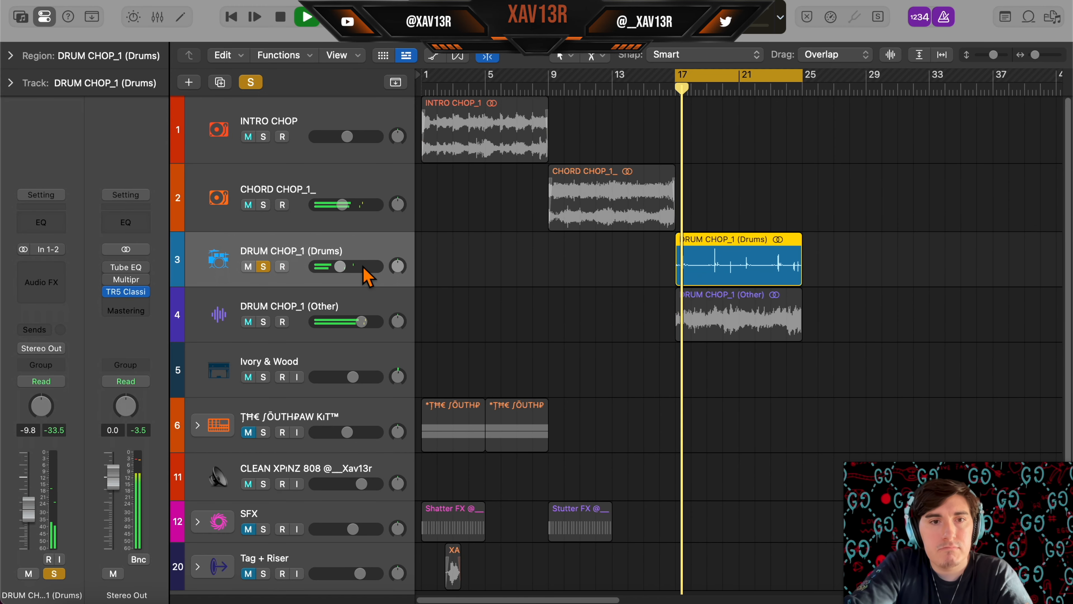
left_click_drag(342, 273, 339, 273)
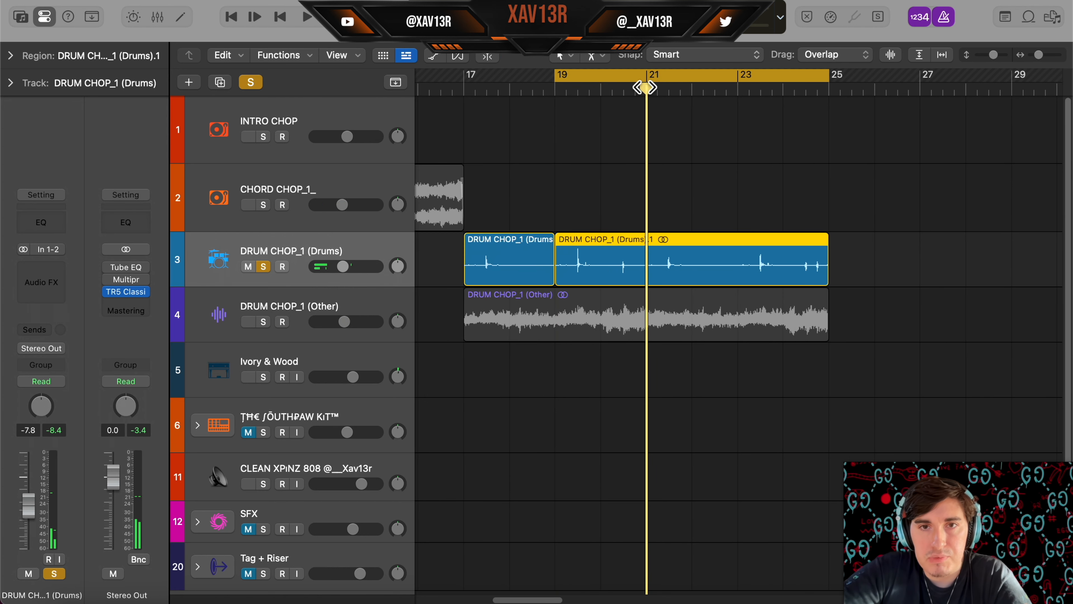
Delete the Drums stem's pieces before bar 19 and after bar 21, and move the remaining two-bar piece to bar 17
key("Delete")
left_click(526, 271)
key("Delete")
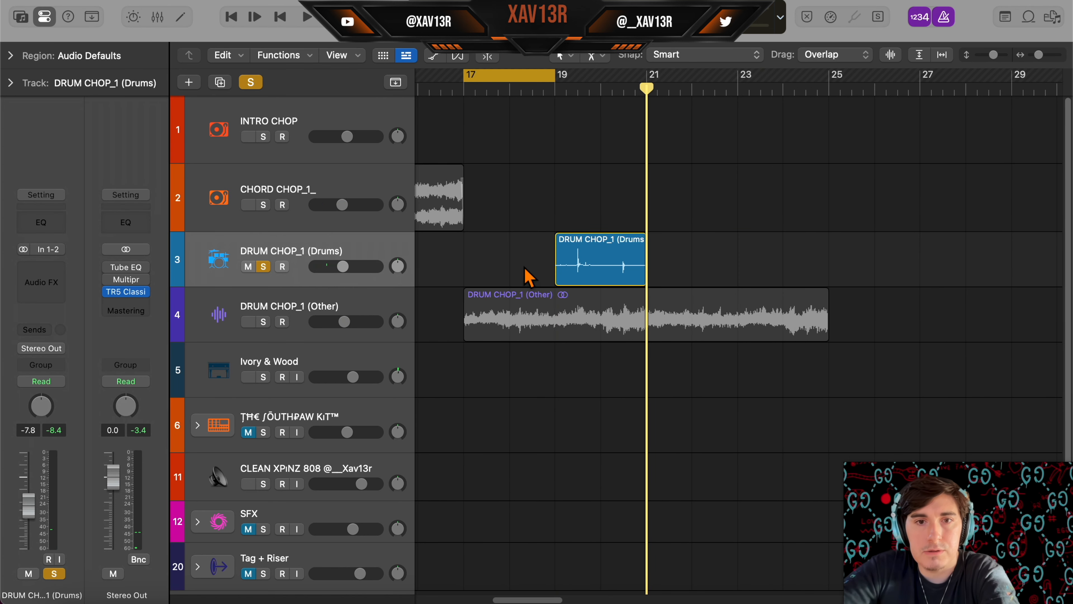
left_click_drag(621, 274, 549, 273)
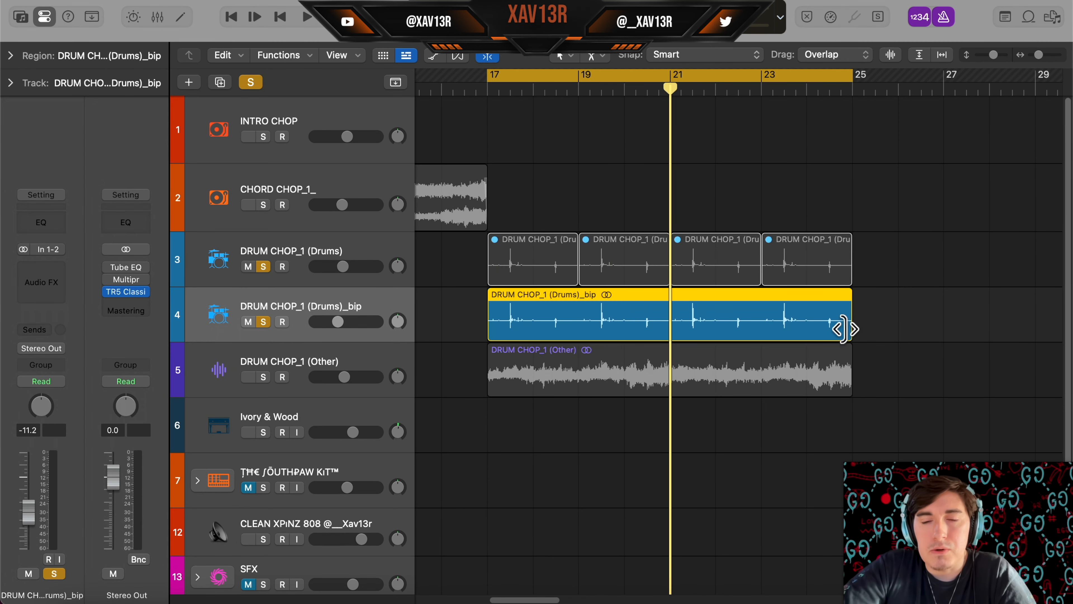
Time-compress the bounced drum region to end at bar 21 and raise its track's volume during playback
left_click_drag(843, 328, 670, 330)
key("space")
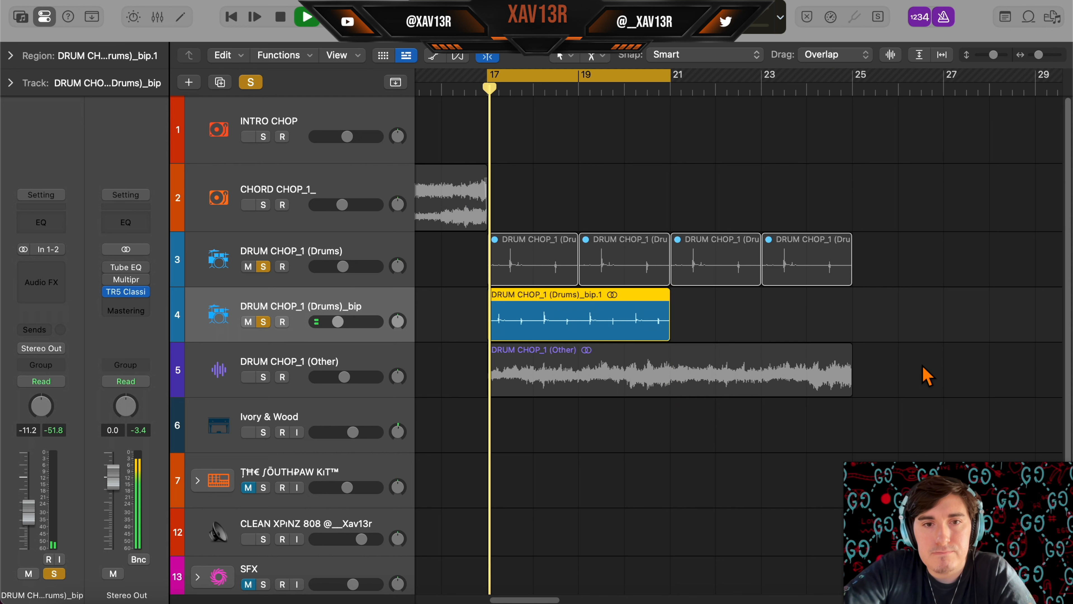
left_click_drag(292, 326, 331, 327)
key("space")
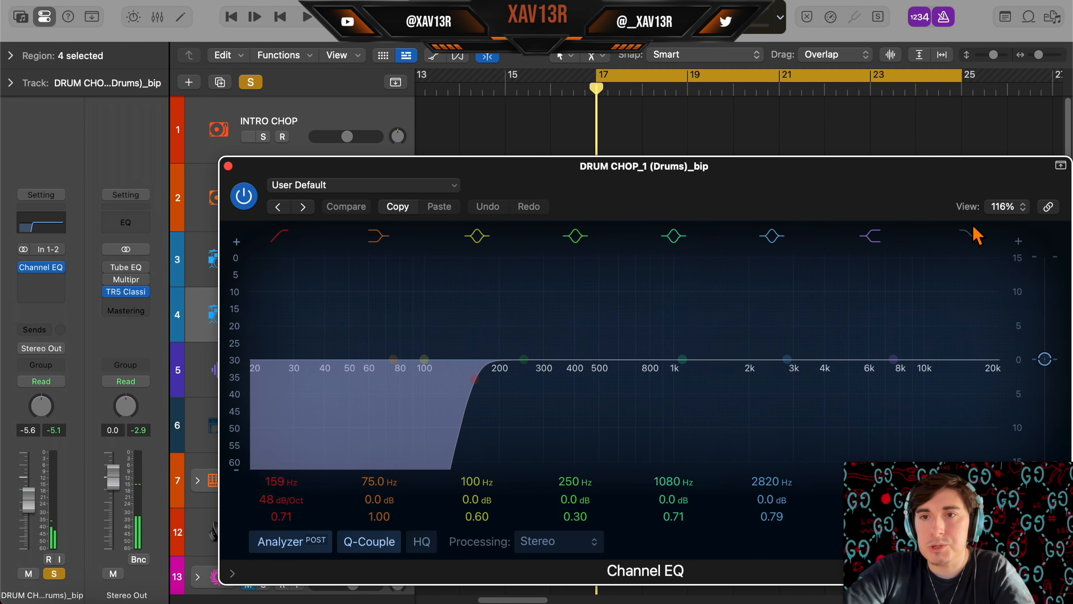
Enable the high-cut band in the bounced drum track's Channel EQ and lower its cutoff frequency during playback
left_click(973, 230)
key("space")
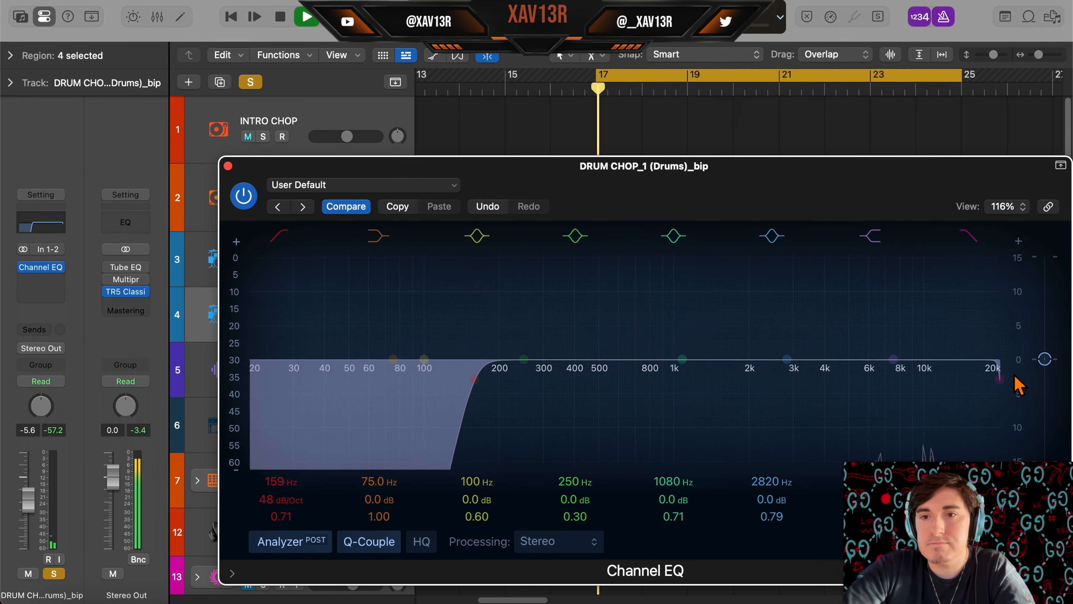
left_click_drag(987, 380, 856, 355)
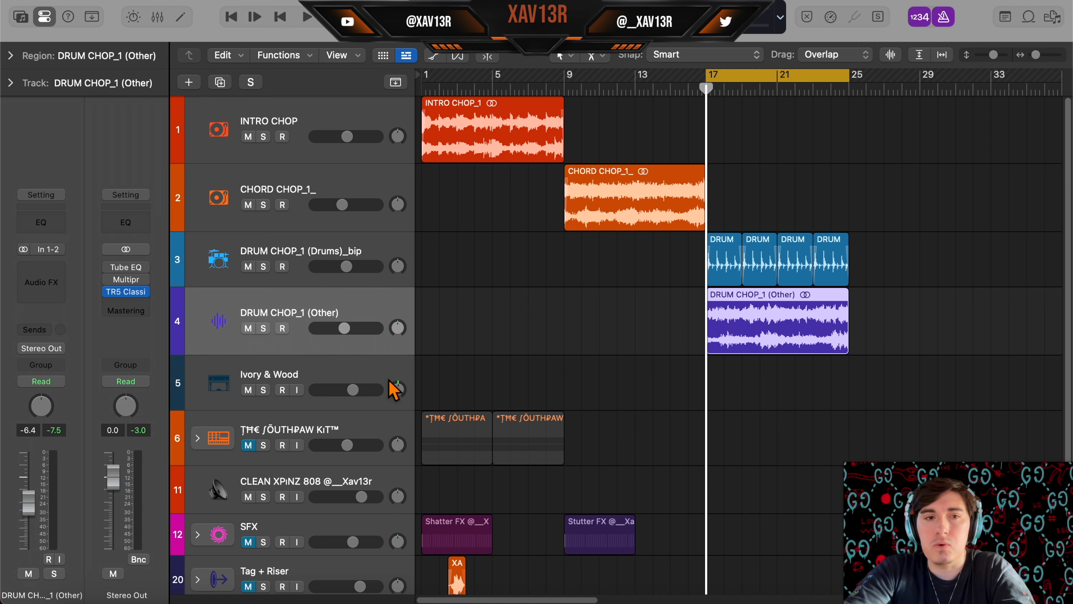
Lengthen the Ivory & Wood MIDI region at bar 1 to end at bar 9 and set its time quantize to 1/8 Note
left_click(475, 135)
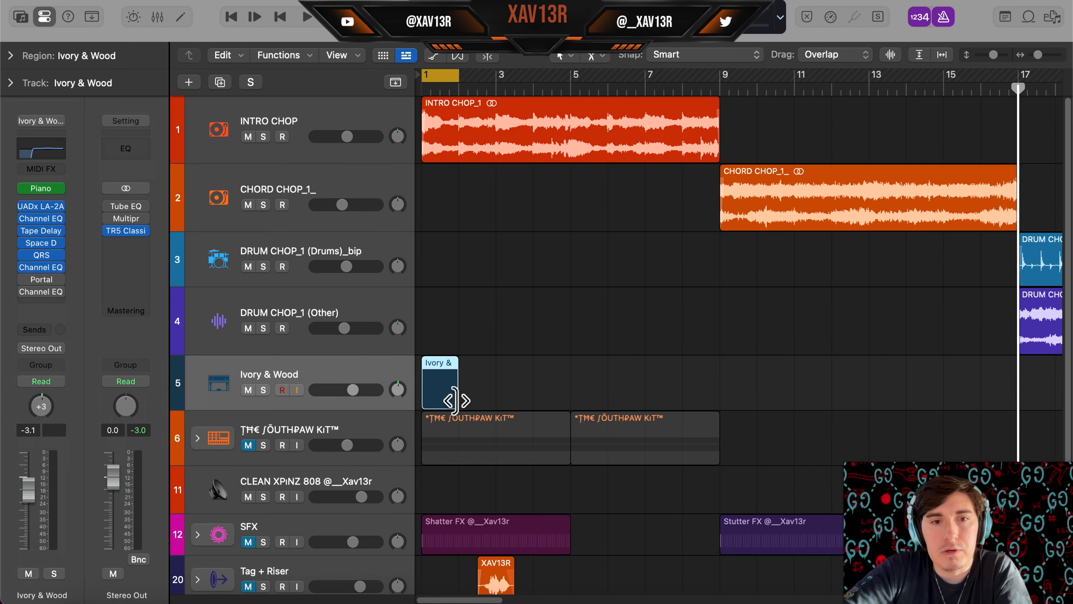
left_click_drag(456, 400, 570, 393)
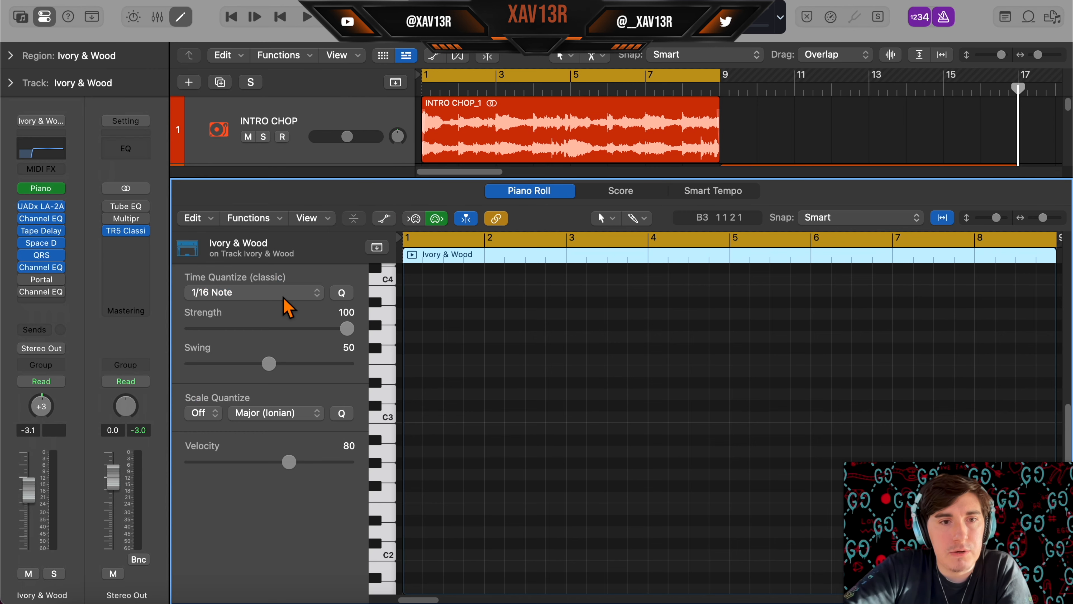
left_click(283, 296)
left_click(285, 290)
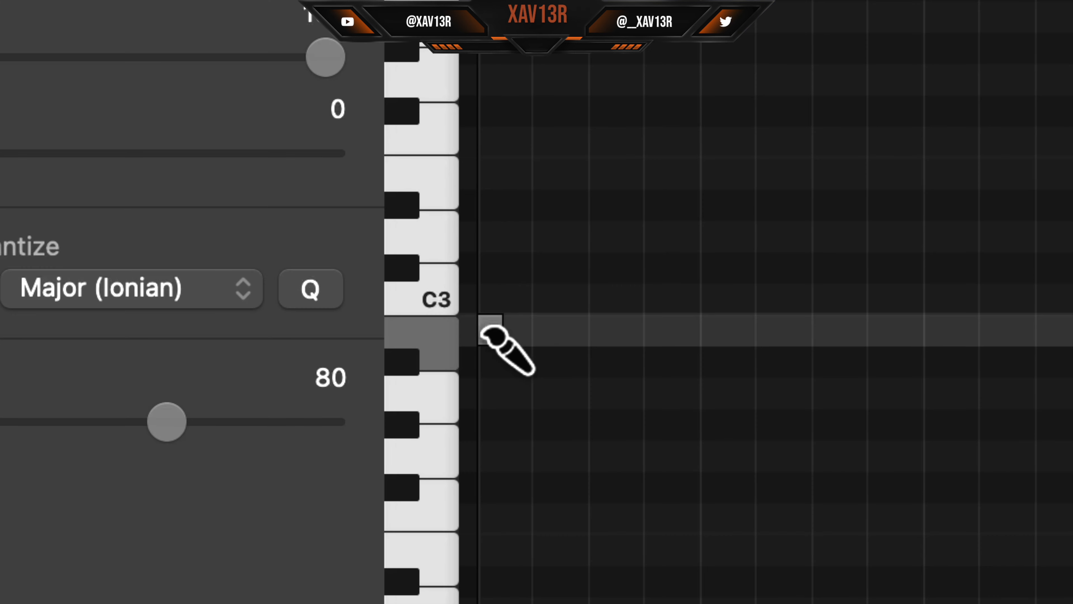
Paint an Ivory & Wood melody opening with B2, D3, D3 and C#3, and repeat the four-bar phrase at bar 5
left_click(407, 427)
left_click(509, 394)
left_click(540, 393)
left_click(570, 405)
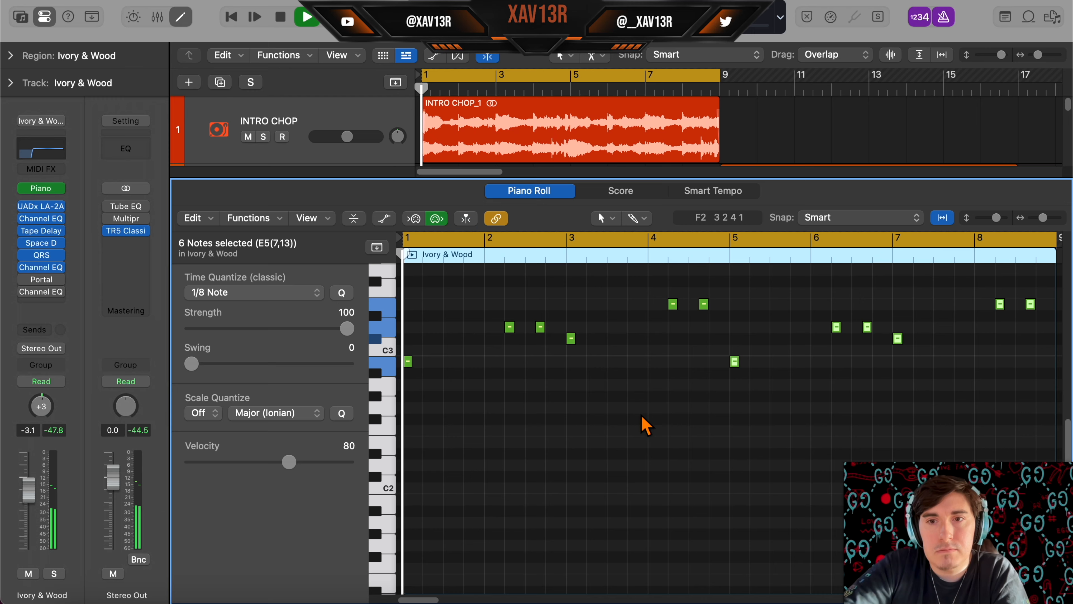
scroll(642, 427, "up", 5)
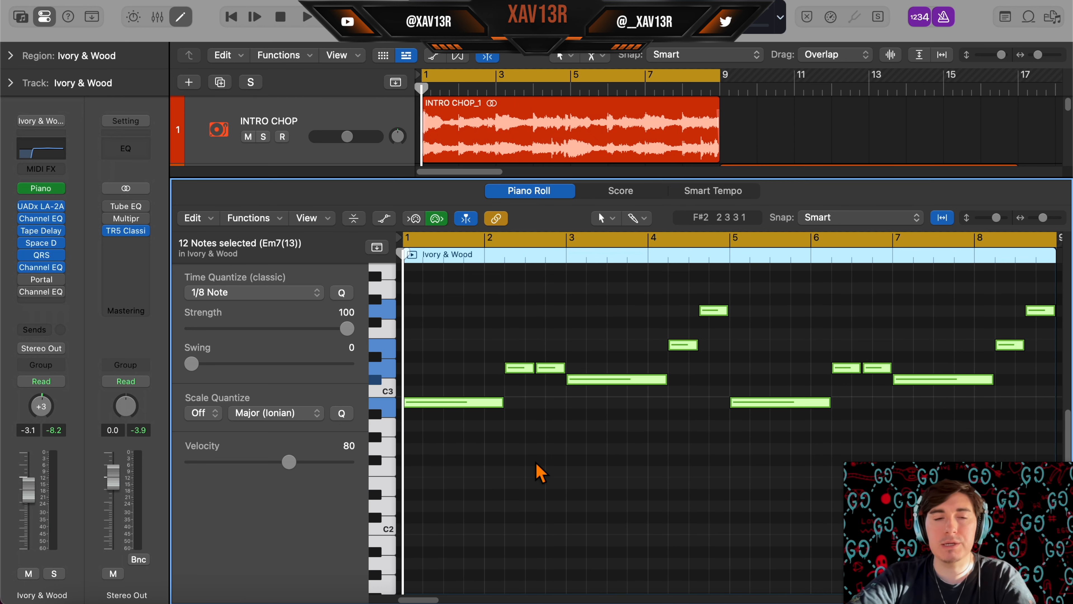
left_click(536, 464)
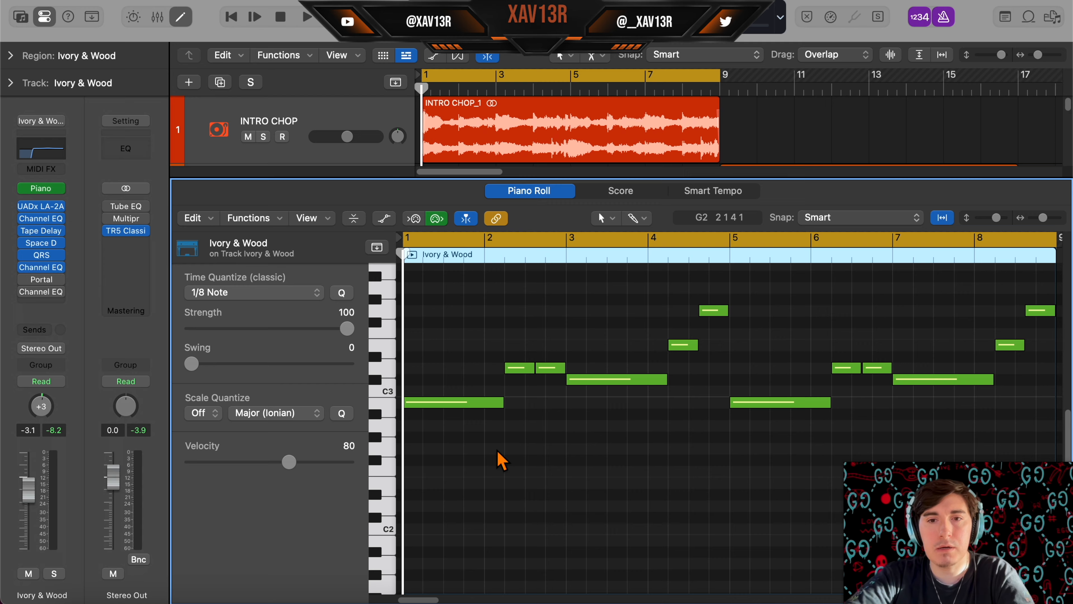
Rename the Ivory & Wood region to 808, move it onto the CLEAN XPiNZ 808 track at bar 1 and play it
key("e")
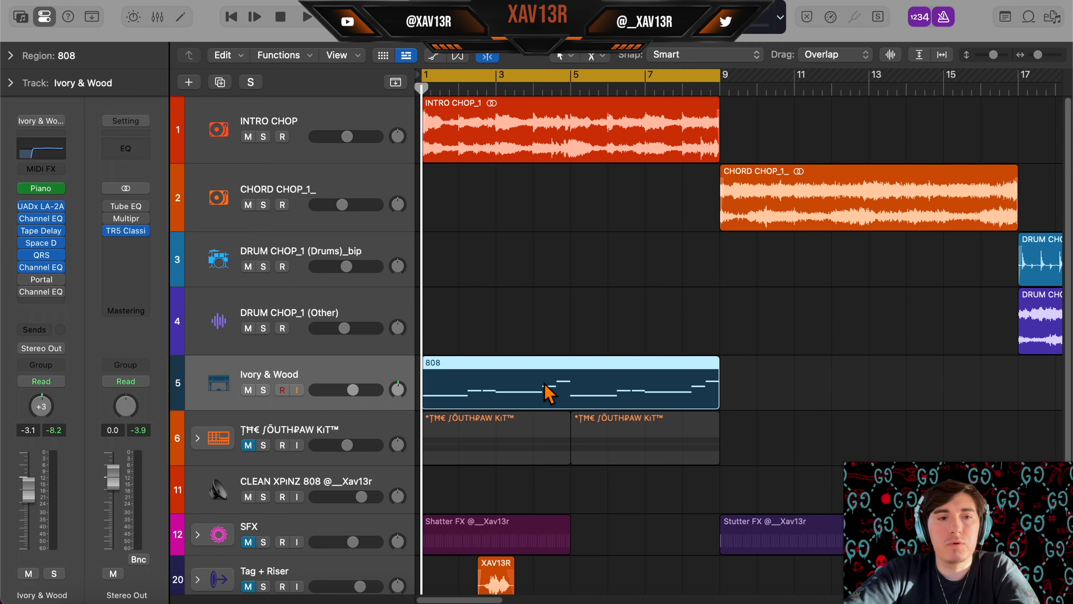
left_click_drag(549, 394, 531, 492)
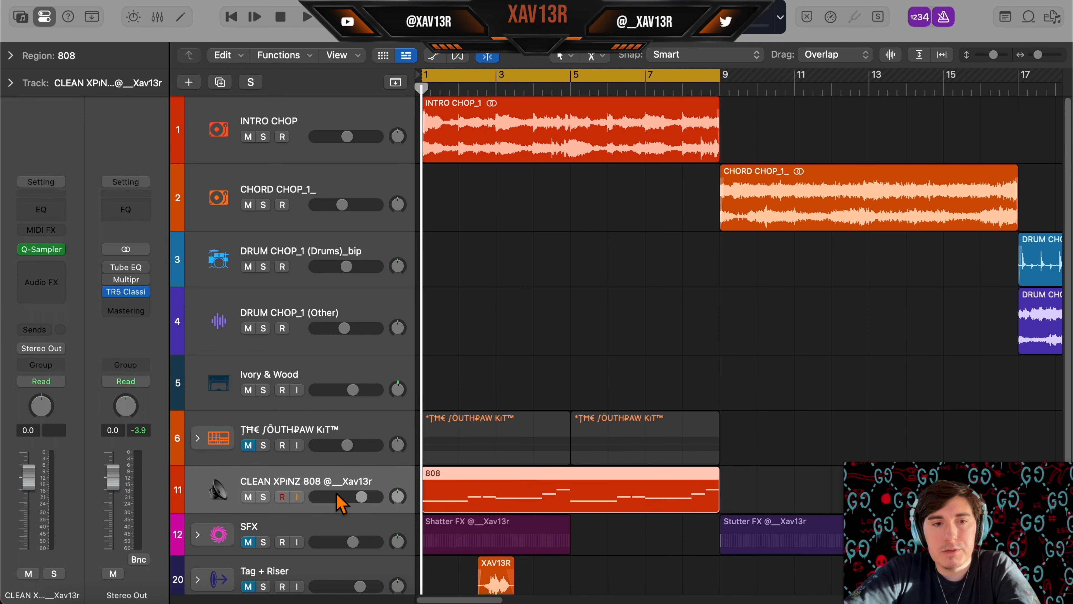
key("space")
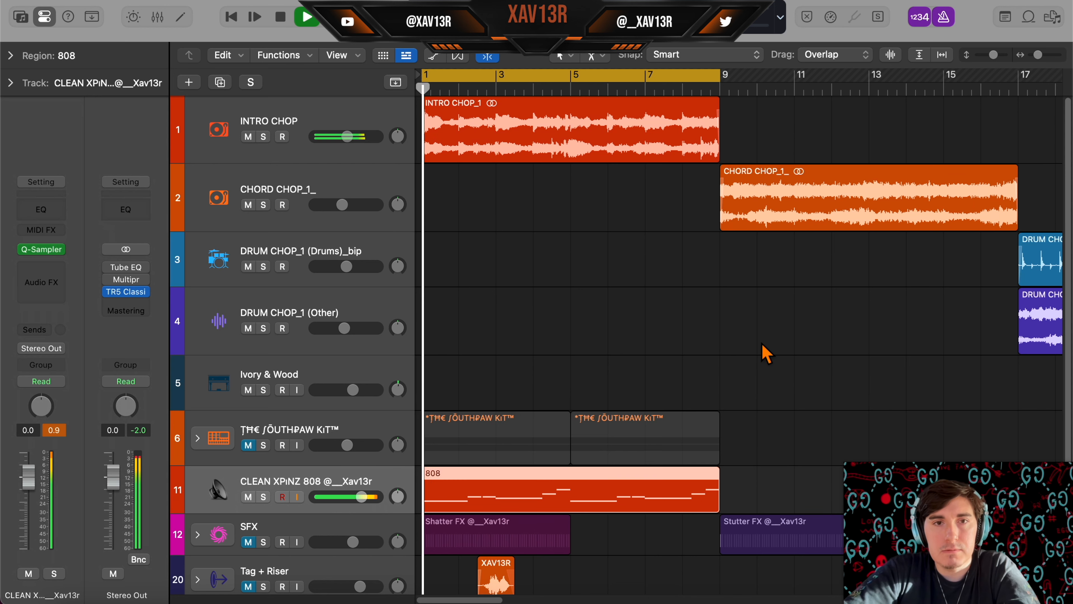
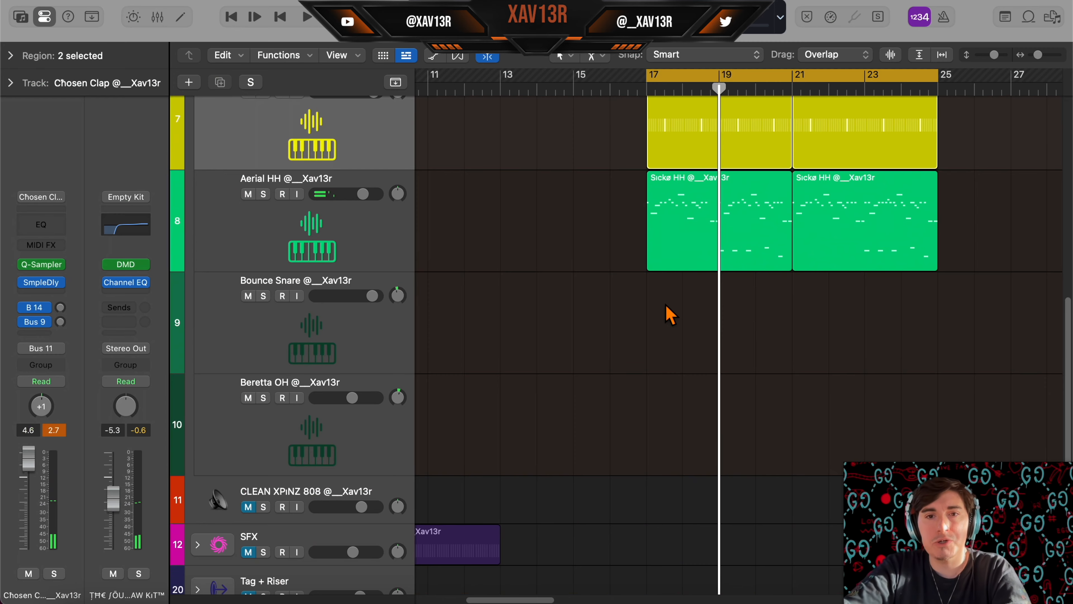
Create a pattern region at bar 17 on the Bounce Snare track, add snare hits and lengthen the pattern to four bars
right_click(670, 315)
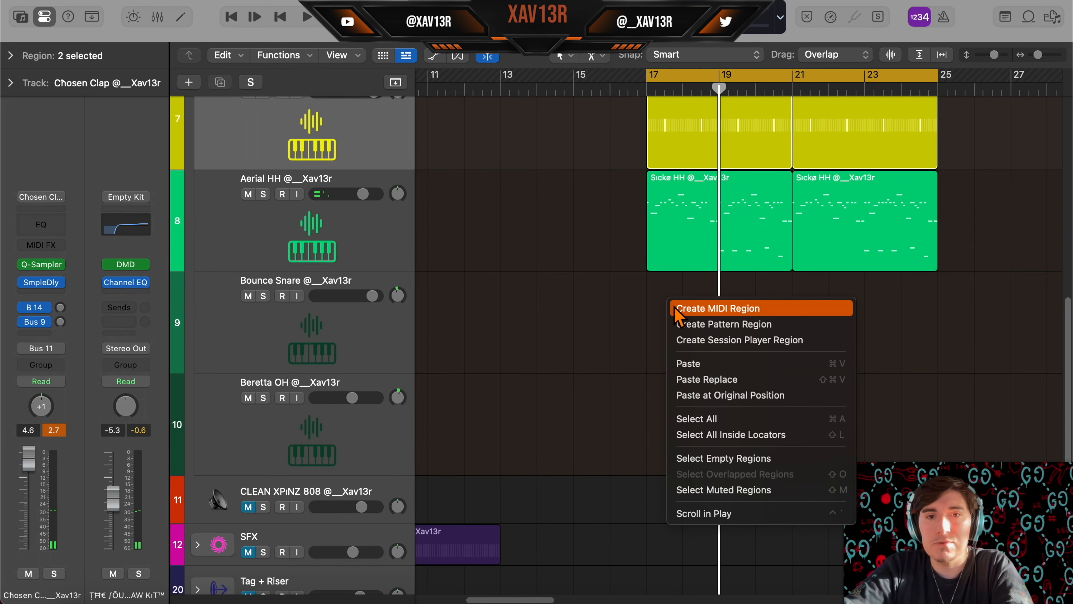
left_click(683, 324)
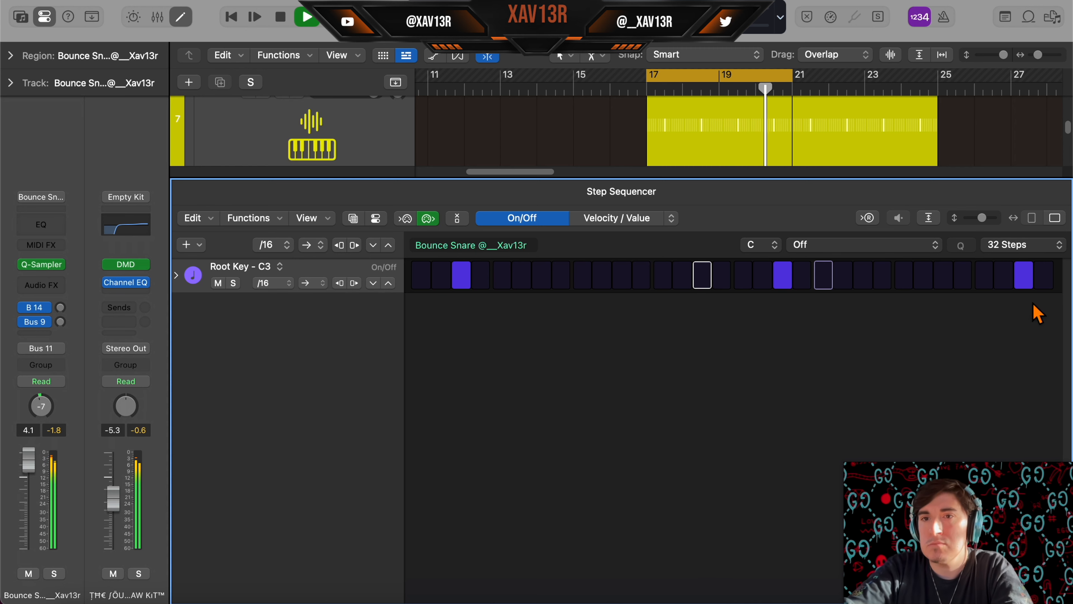
left_click(1044, 249)
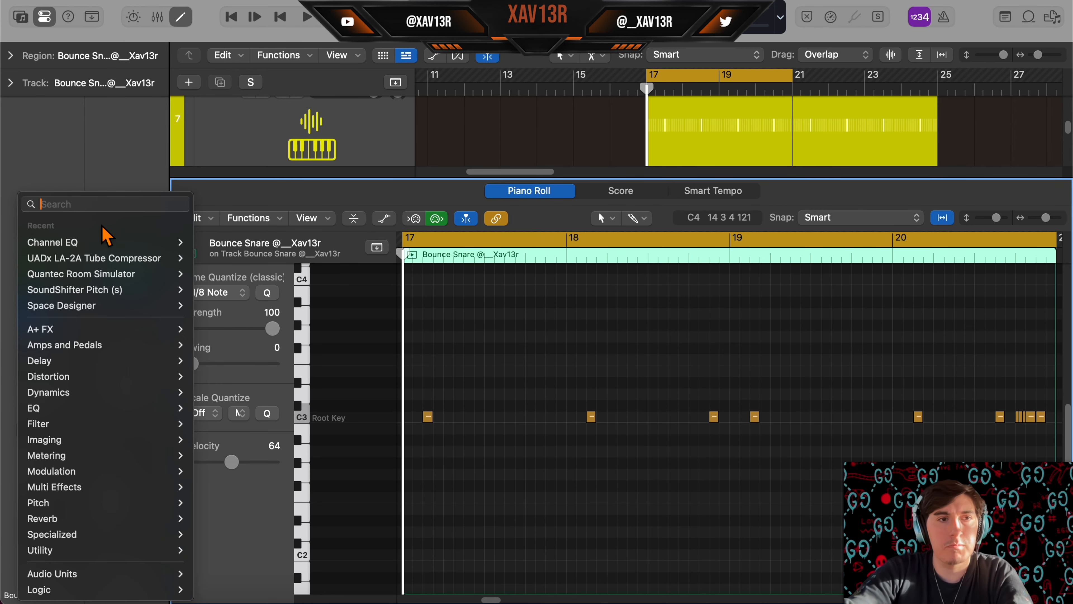
Insert the stereo ShaperBox 3 effect on the Bounce Snare track
type("shaper")
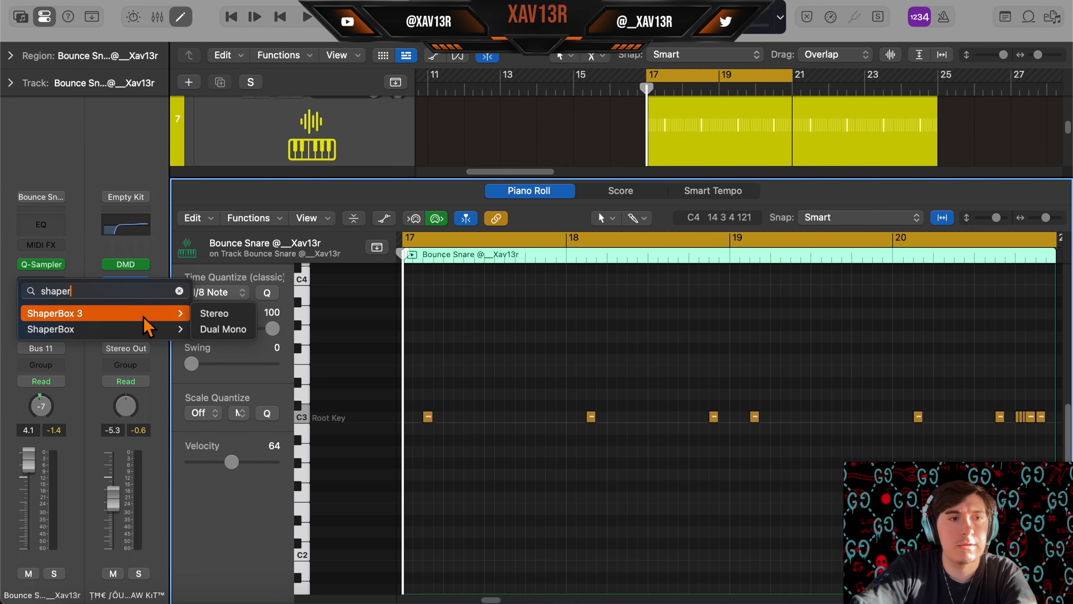
left_click(209, 313)
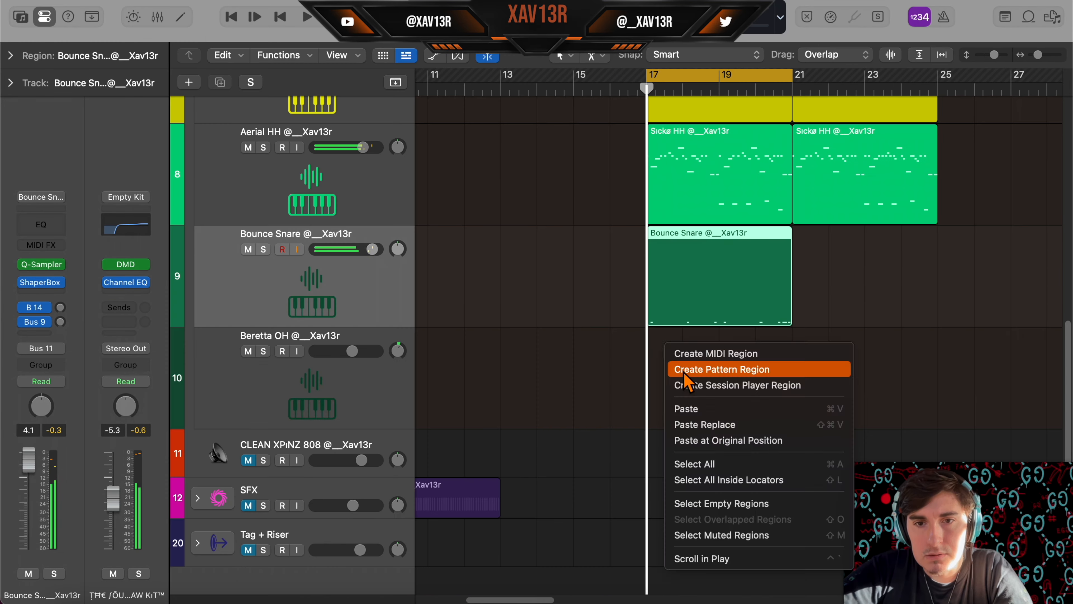
Create a pattern region at bar 17 on the Beretta OH track and program the open-hat hits in a 32-step pattern
left_click(684, 370)
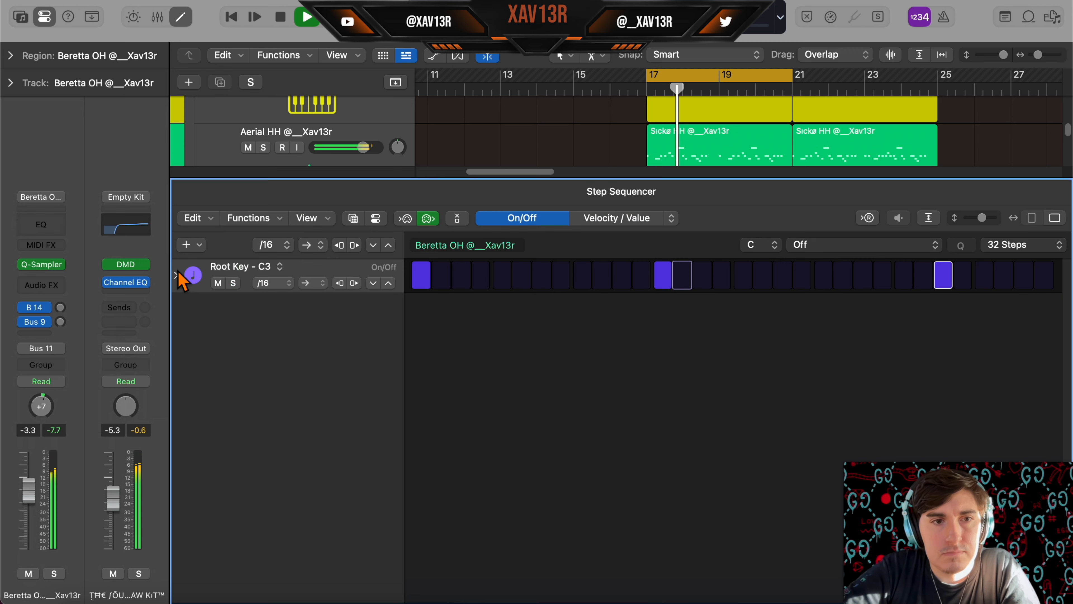
left_click(177, 275)
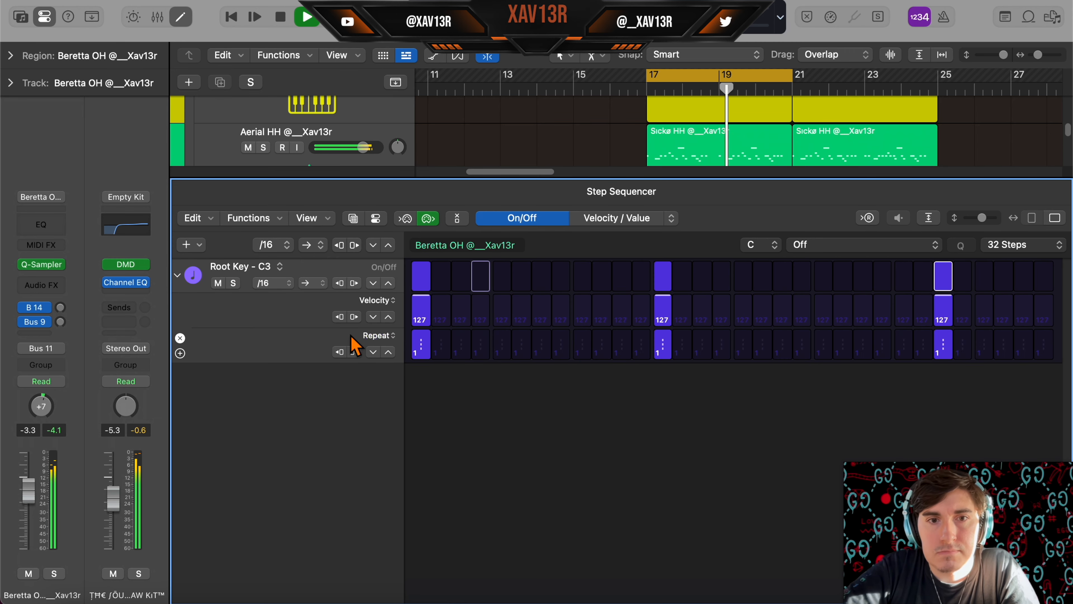
key("e")
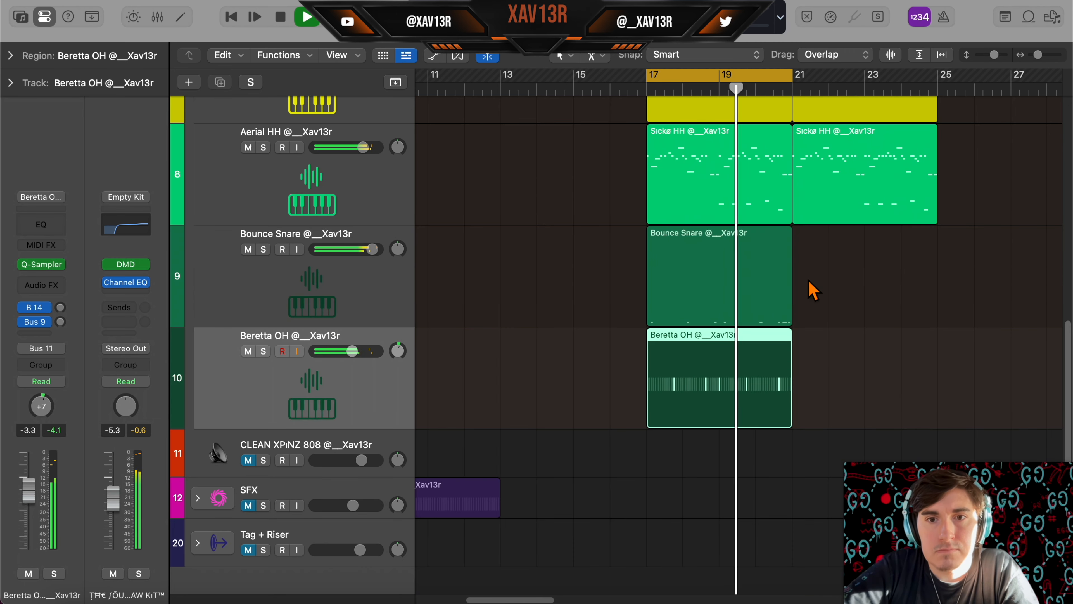
Open Quick Sampler for the 808 track and preview the 808 Armory Volume 2 cover image in Finder
left_click(41, 263)
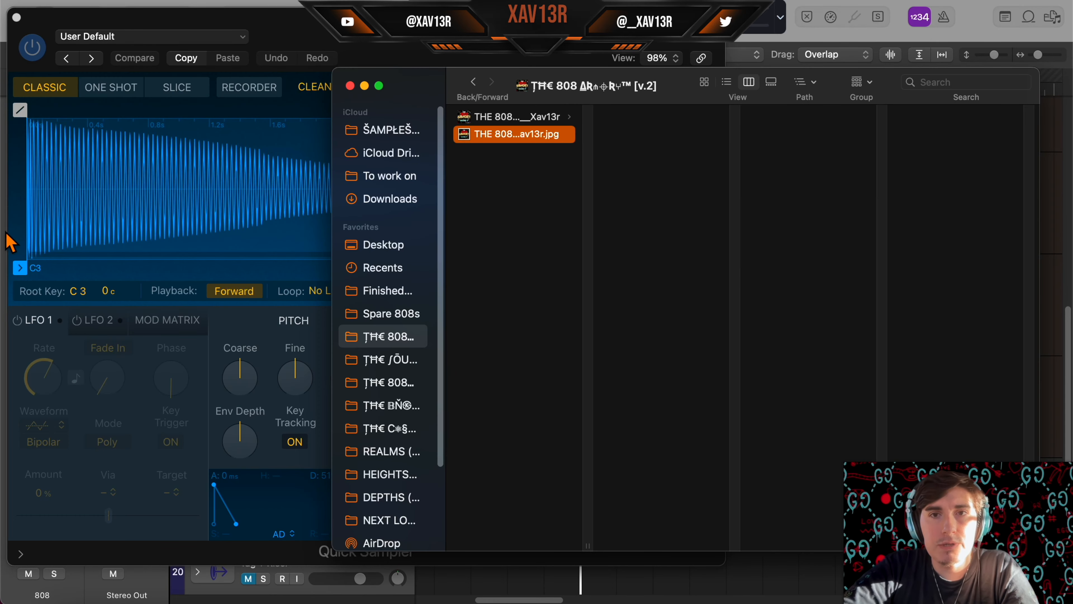
key("space")
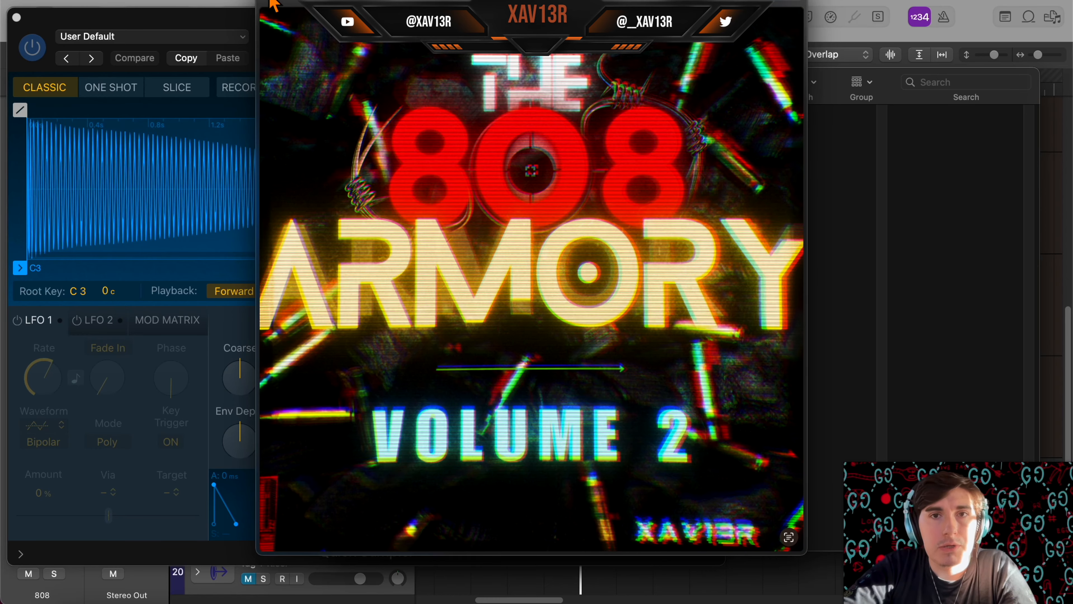
left_click(271, 2)
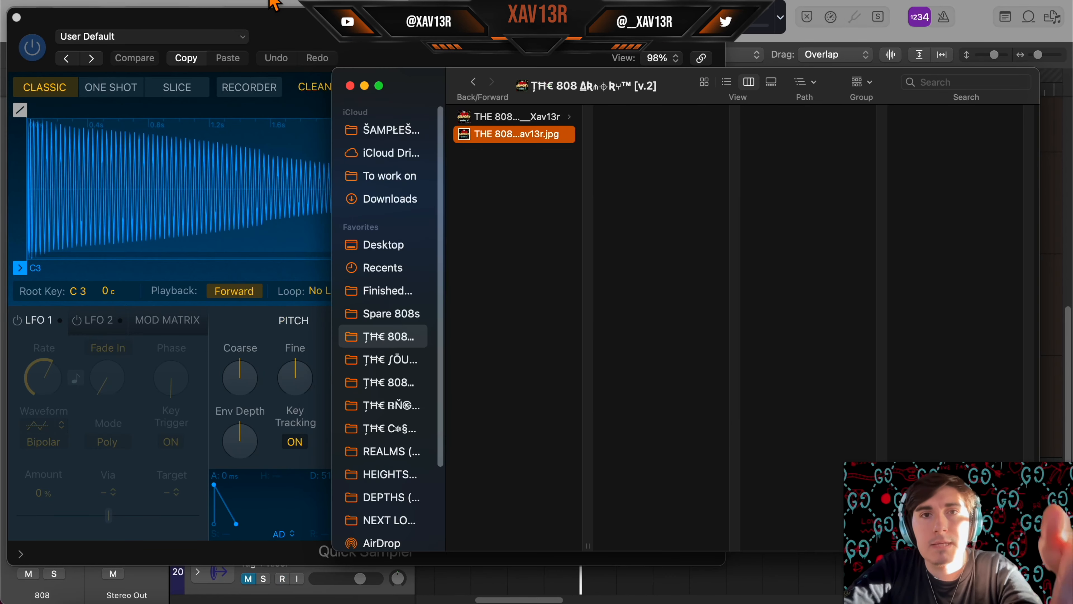
Audition the BEZEL, FiREARM XPiNZ and HARD XPiNZ 808 samples in Quick Sampler, and keep the NEŬTRON 808 sample
key("Up")
left_click(690, 121)
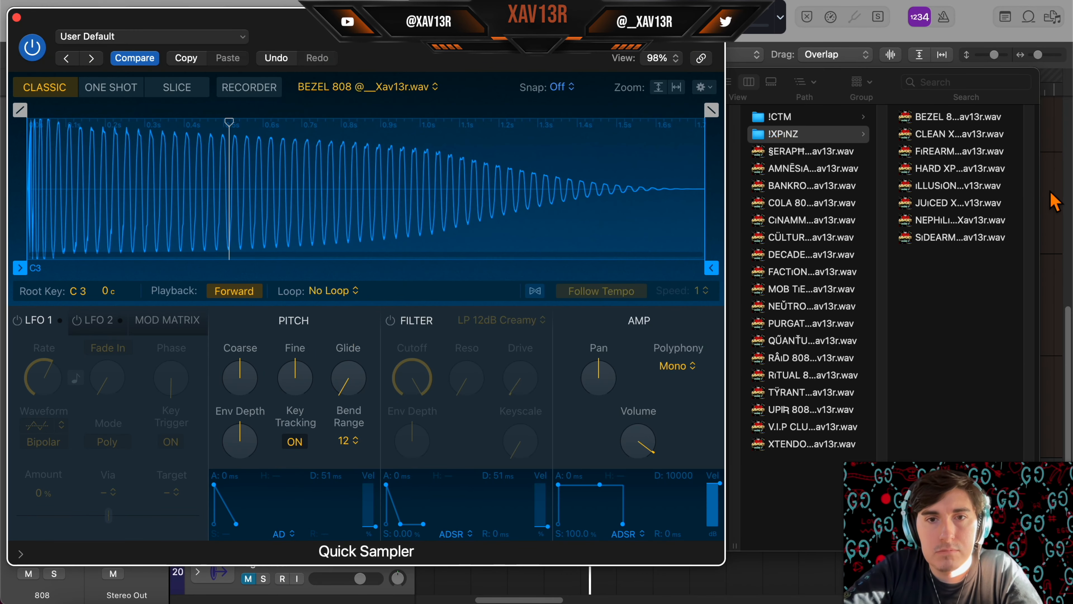
left_click(980, 255)
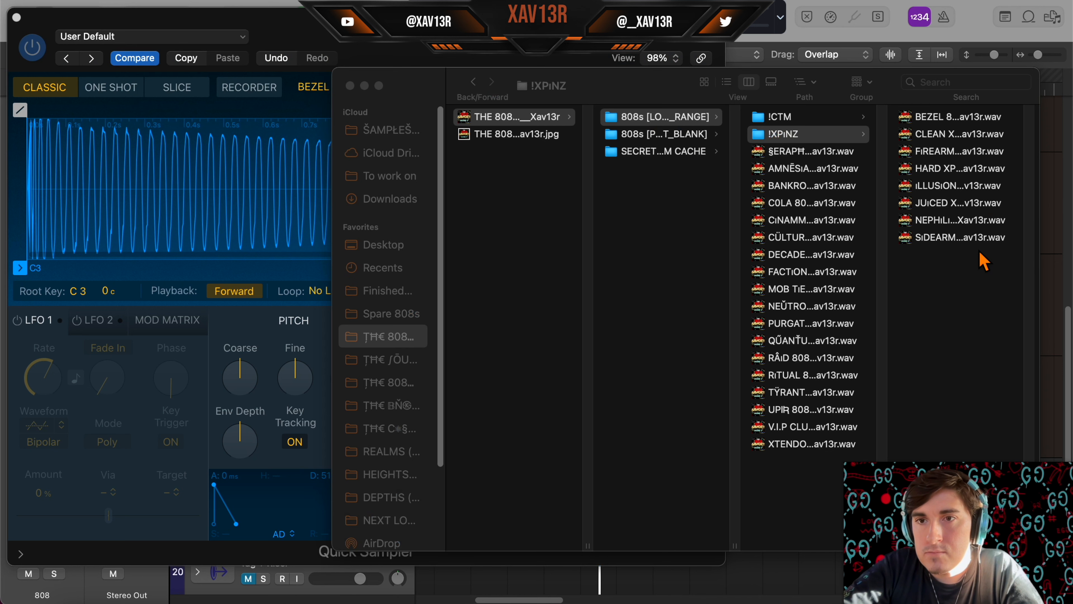
left_click_drag(922, 156, 192, 202)
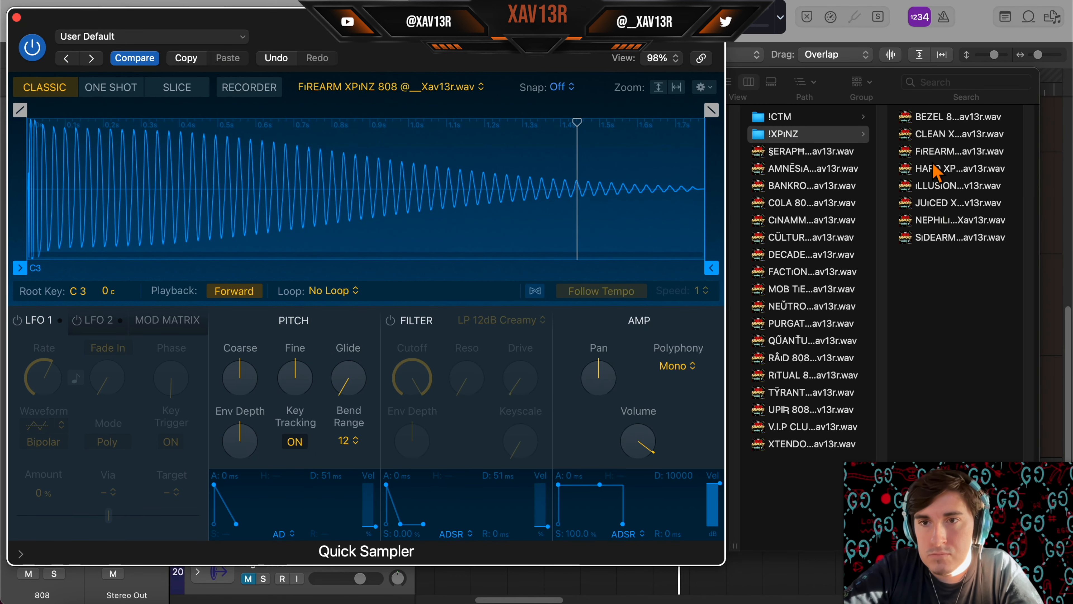
left_click_drag(935, 173, 271, 186)
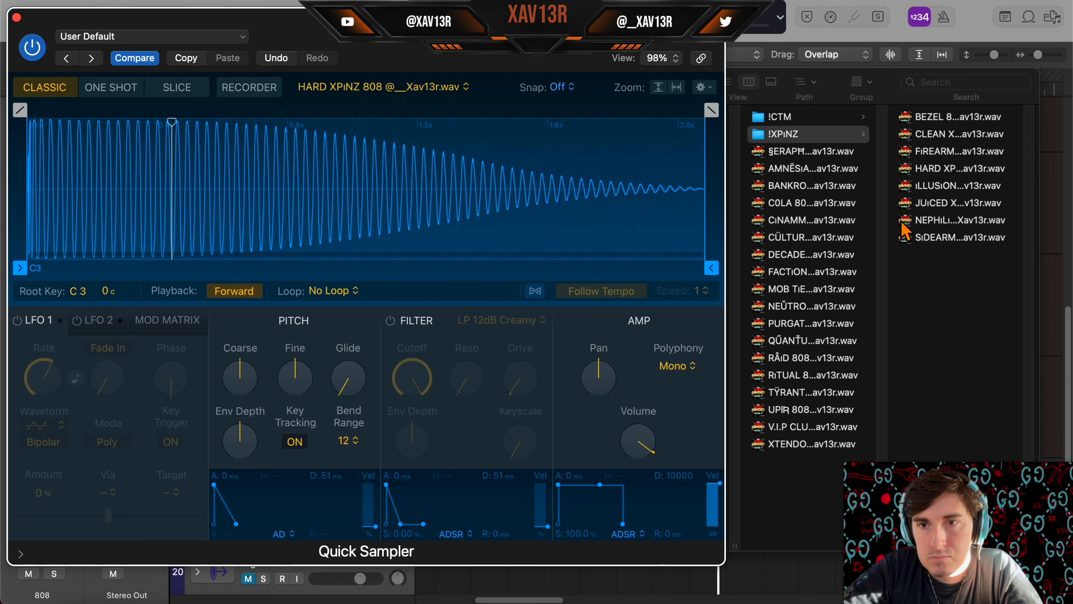
left_click_drag(811, 306, 105, 172)
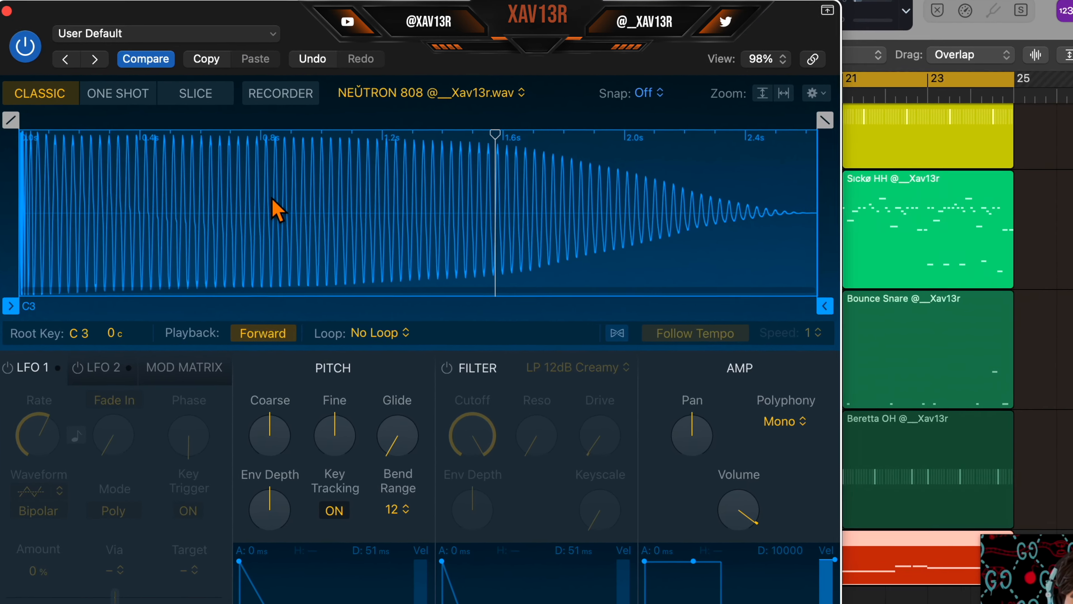
left_click(7, 11)
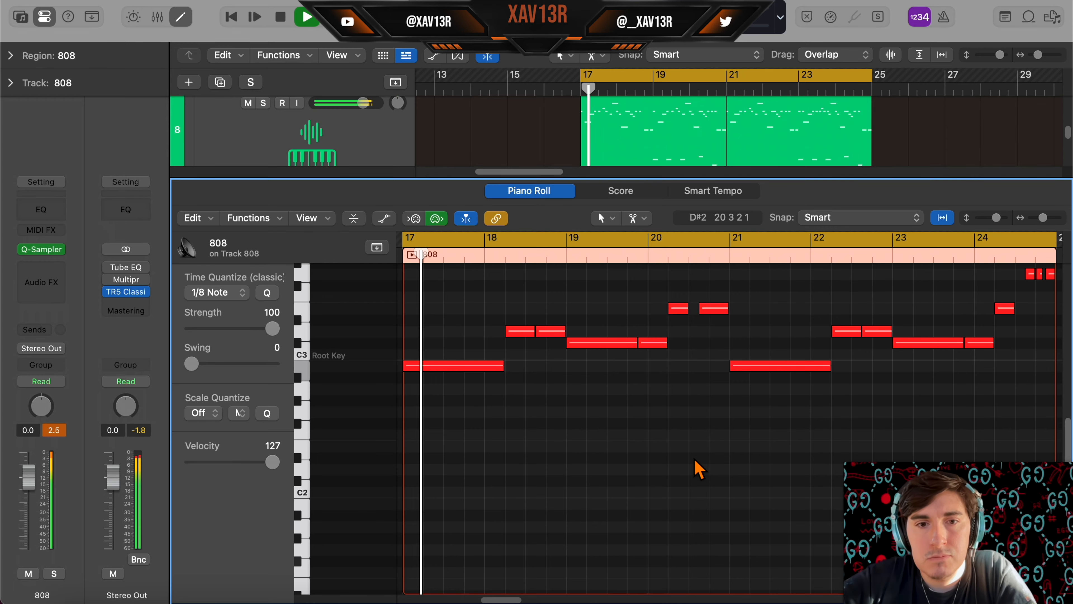
Copy the two Rail Clap regions to bar 9 on the Chosen Clap track, and cycle the CHORD CHOP_1_ section
key("p")
scroll(786, 402, "up", 10)
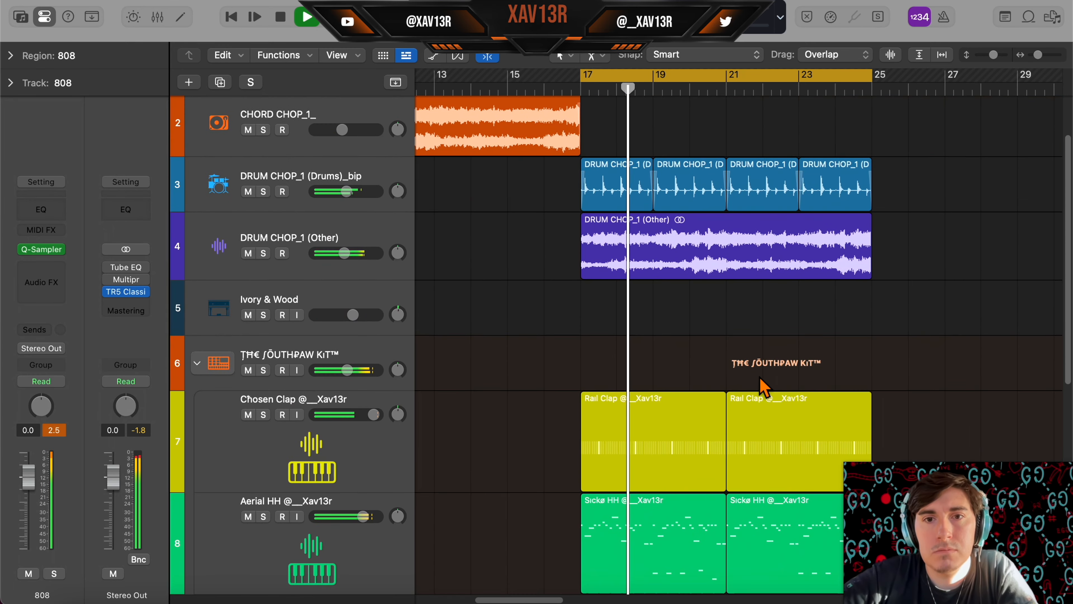
scroll(756, 372, "down", 2)
scroll(754, 365, "down", 8)
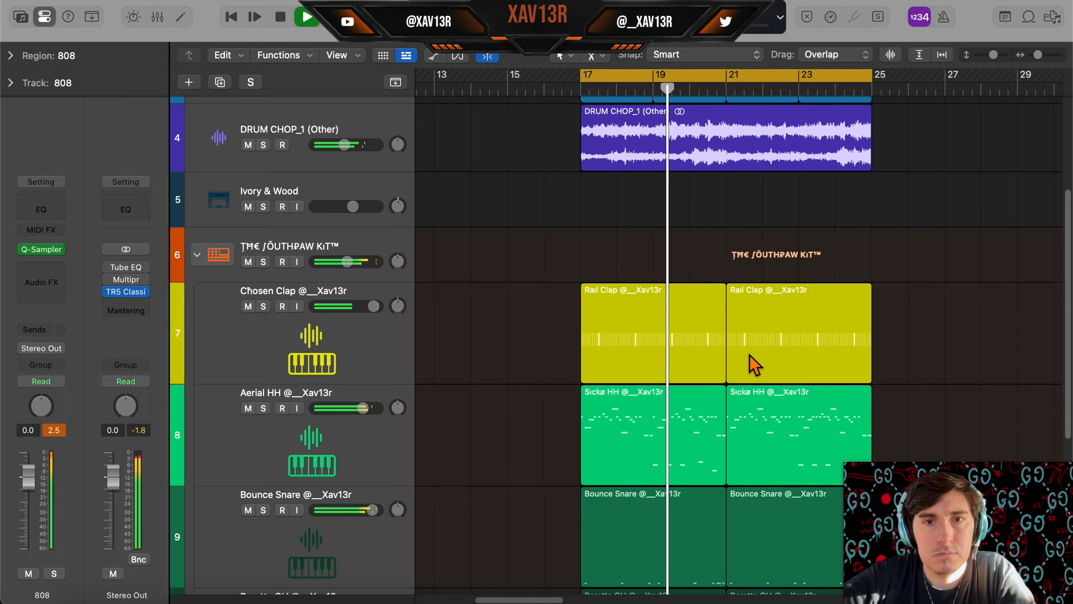
scroll(750, 364, "down", 2)
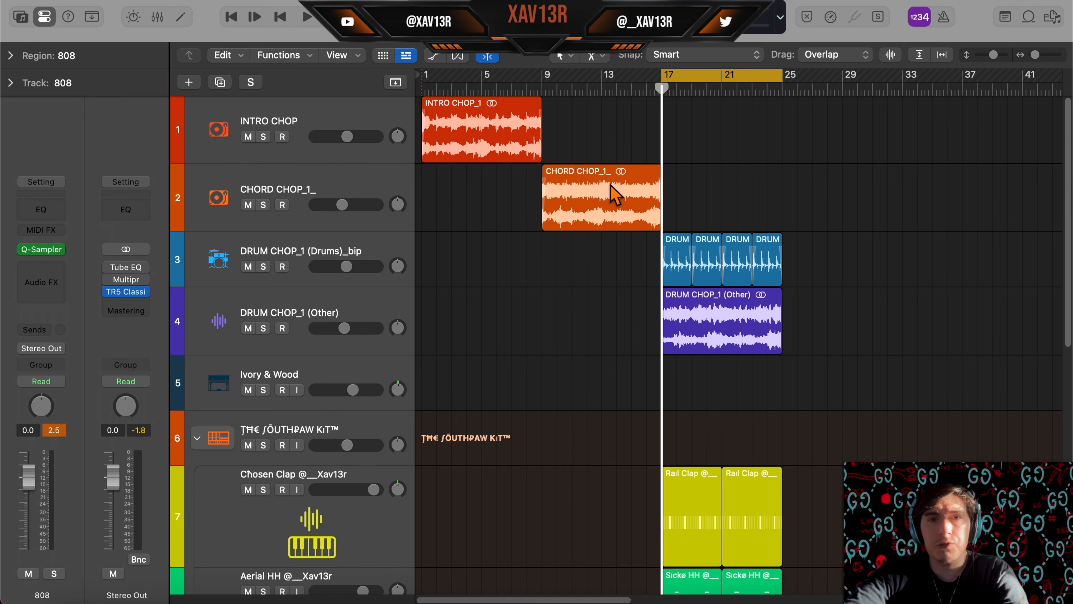
left_click(616, 196)
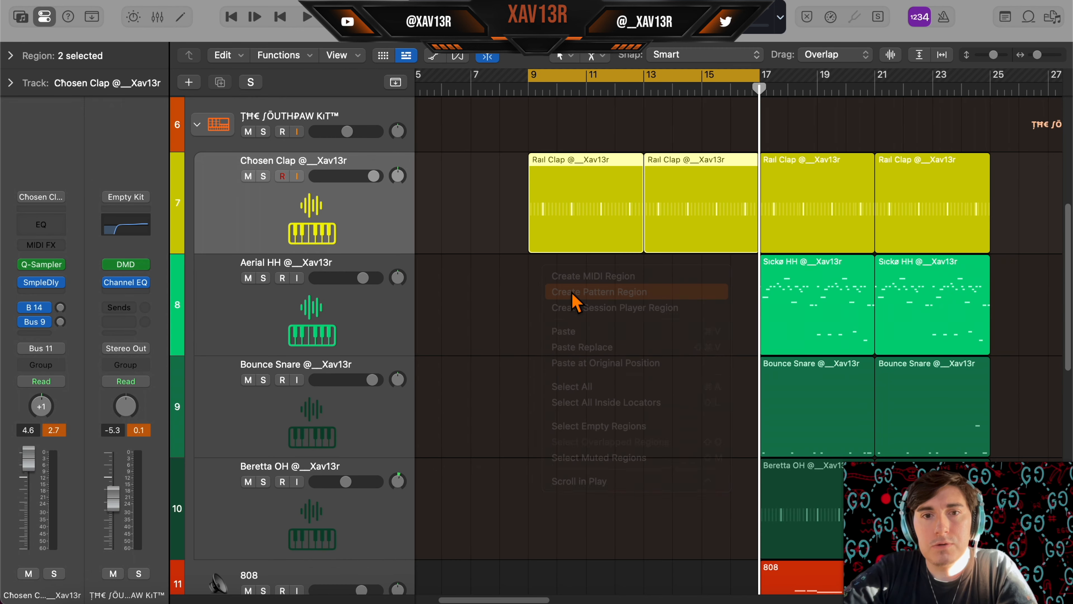
Create a pattern region at bar 9 on the Aerial HH track with /8 hits on all 16 steps except the last
left_click(577, 307)
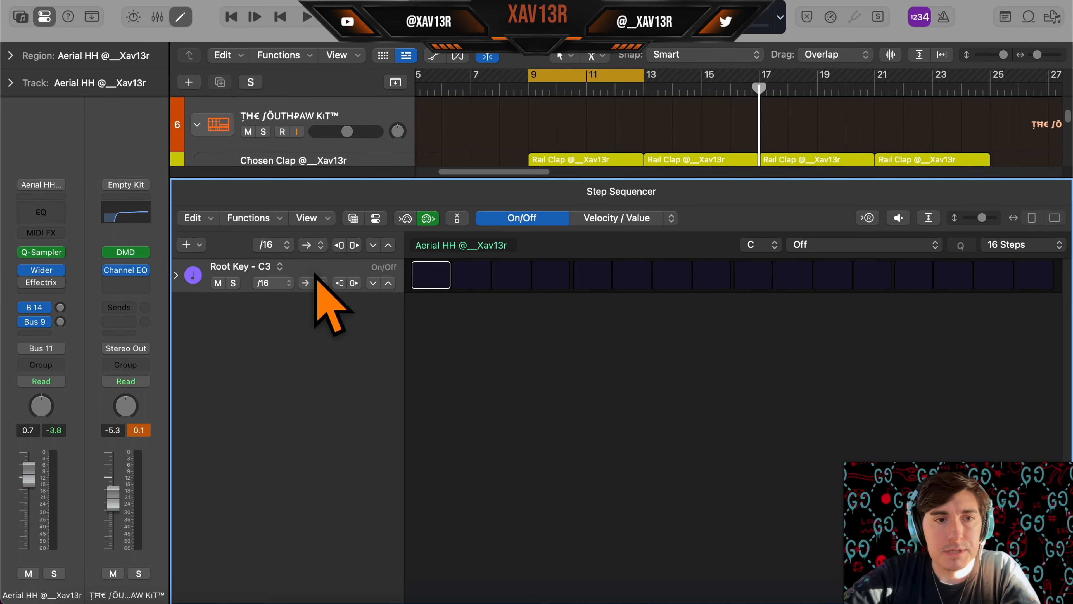
left_click(277, 286)
left_click(284, 270)
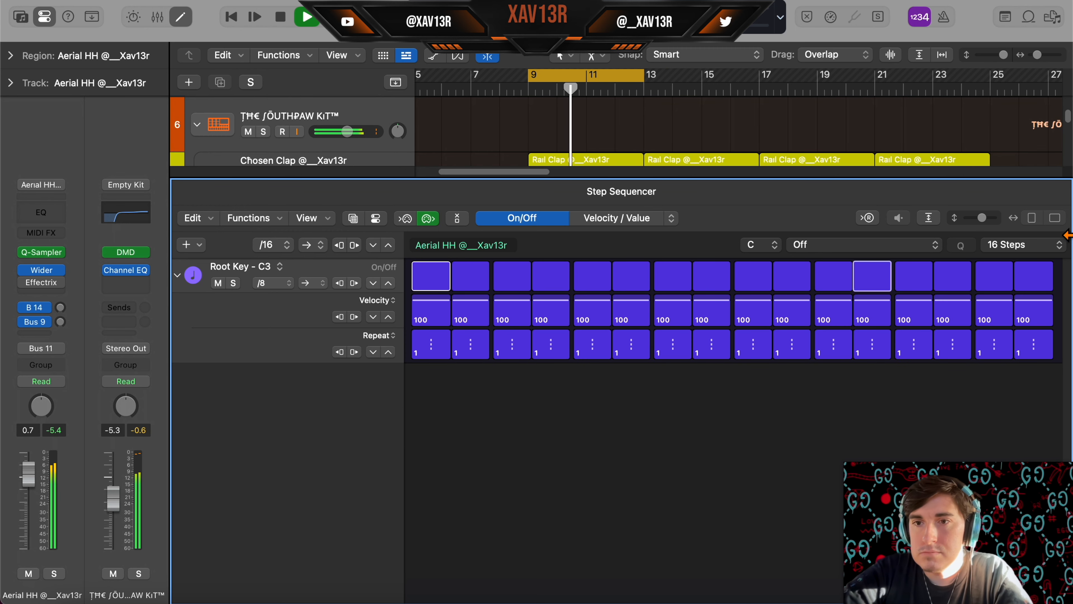
left_click(1048, 275)
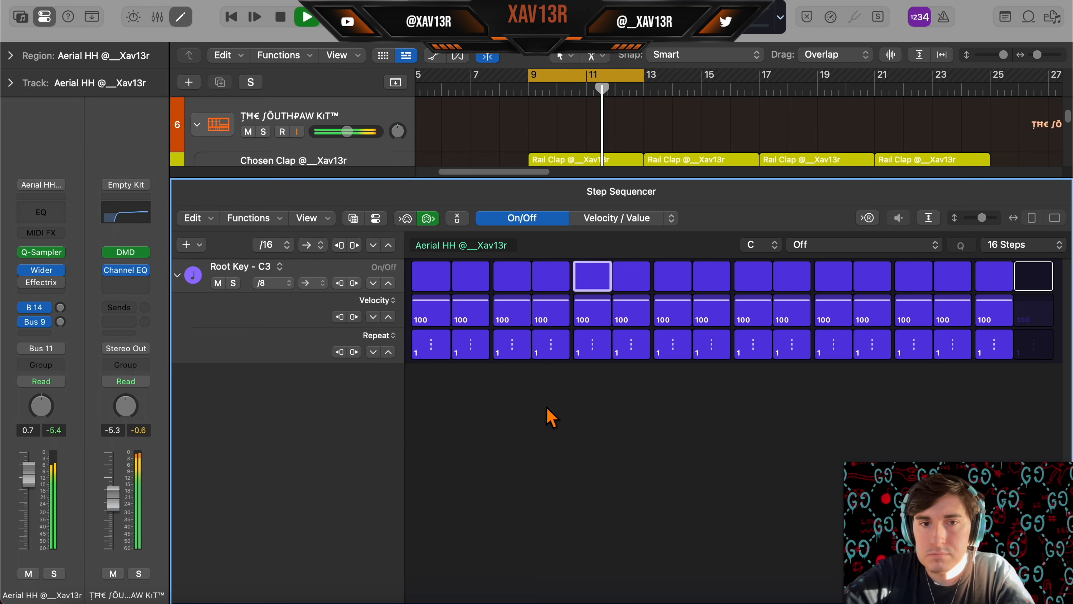
key("e")
scroll(565, 291, "left", 1)
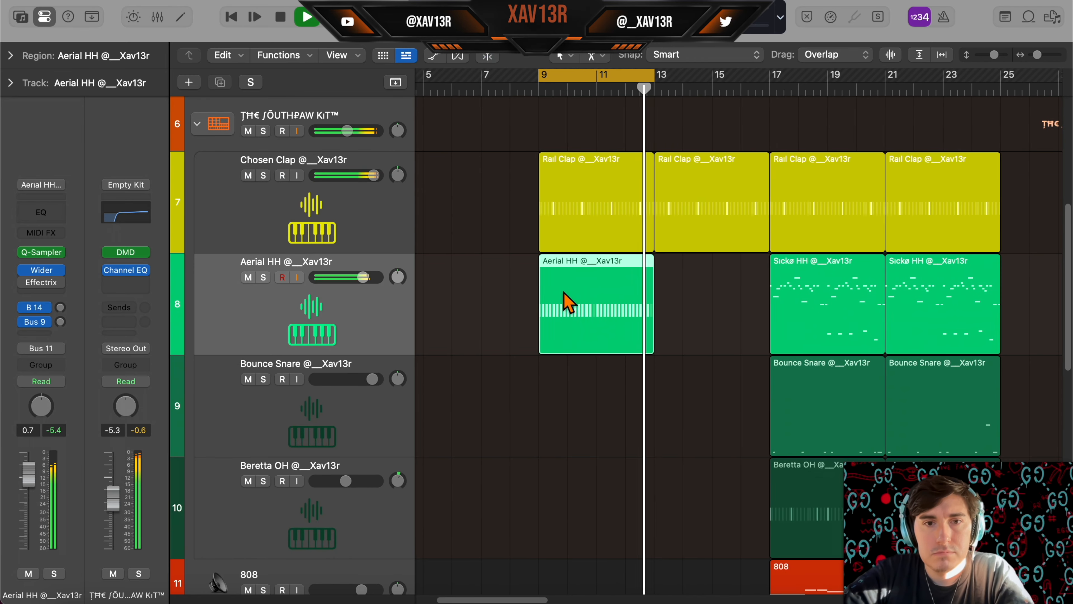
Convert the Aerial HH pattern at bar 9 to a MIDI region and add a short fill at its end
right_click(578, 281)
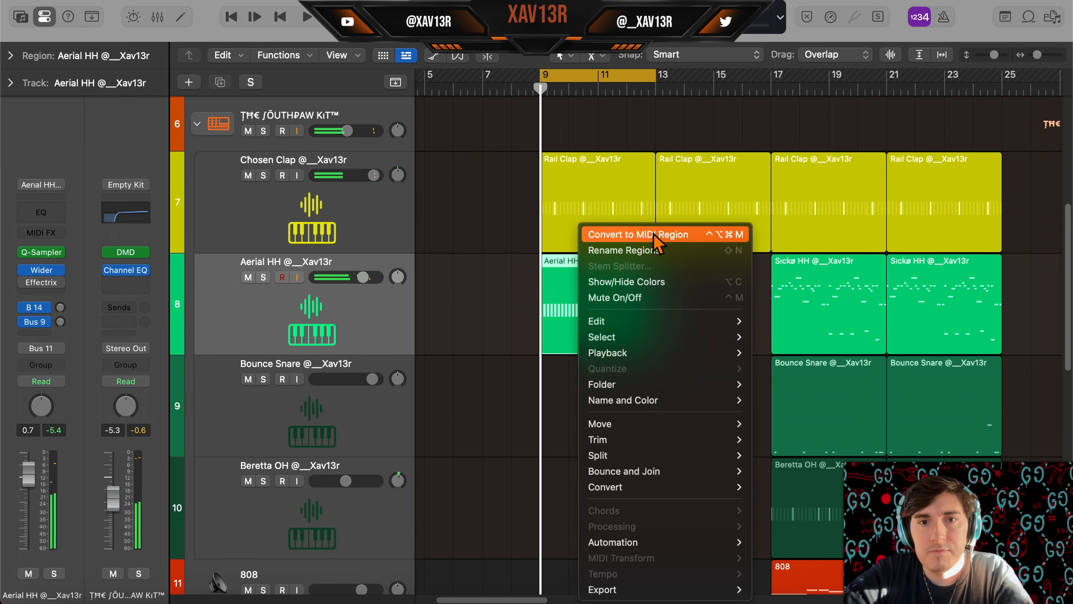
left_click(656, 236)
double_click(600, 315)
key("space")
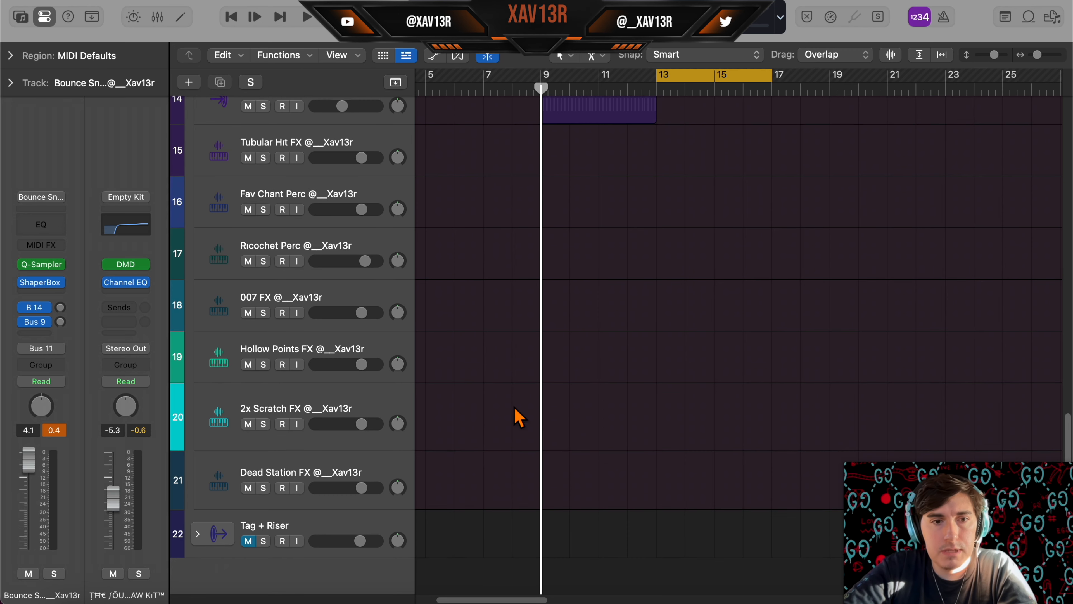
Add two C3 scratch notes on the last beat of bar 16 on the 2x Scratch FX track
left_click(352, 412)
key("super+k")
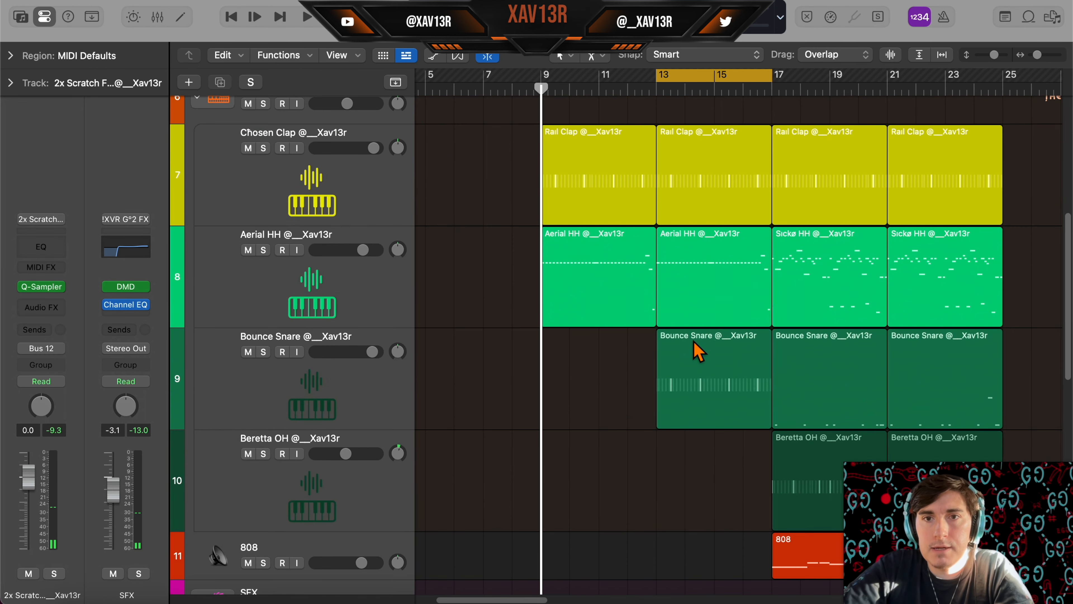
scroll(824, 328, "down", 5)
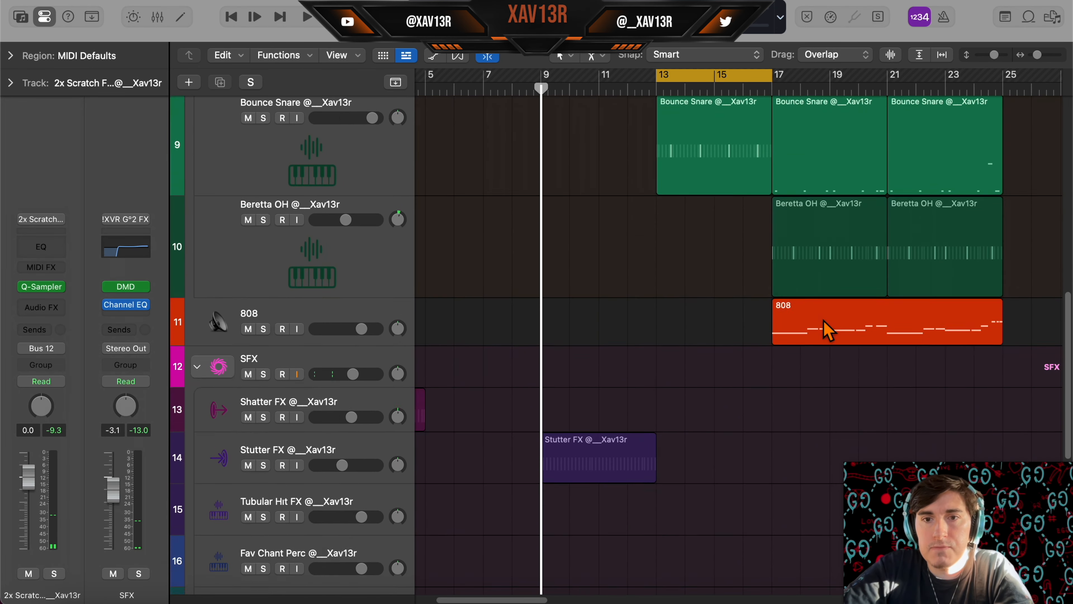
scroll(805, 374, "down", 1)
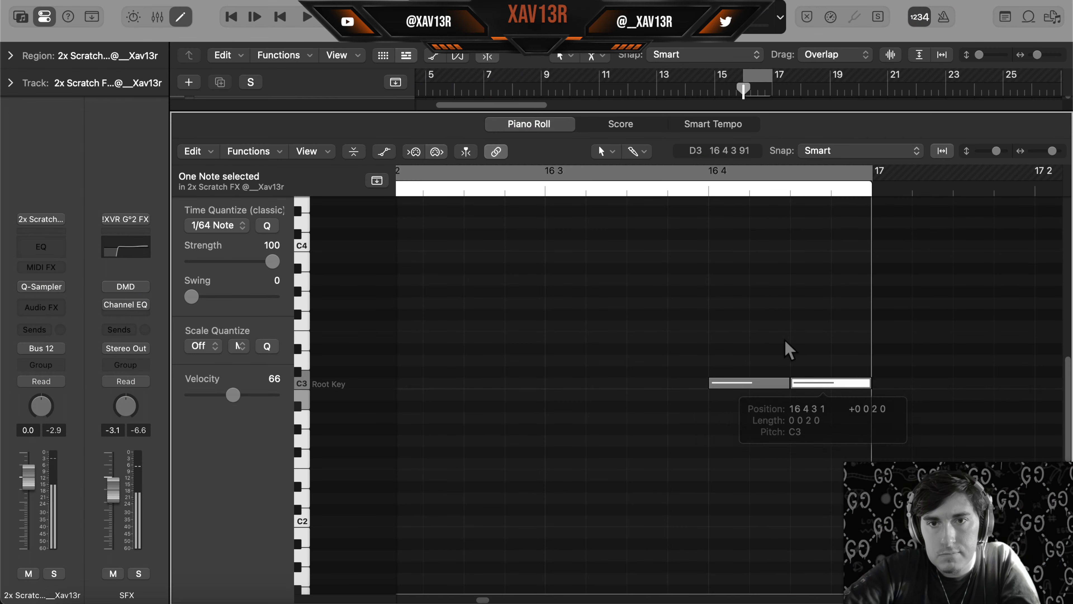
key("space")
Create a 32-step pattern at bar 13 on the Dead Station FX track with a single hit on step 29
left_click(609, 438)
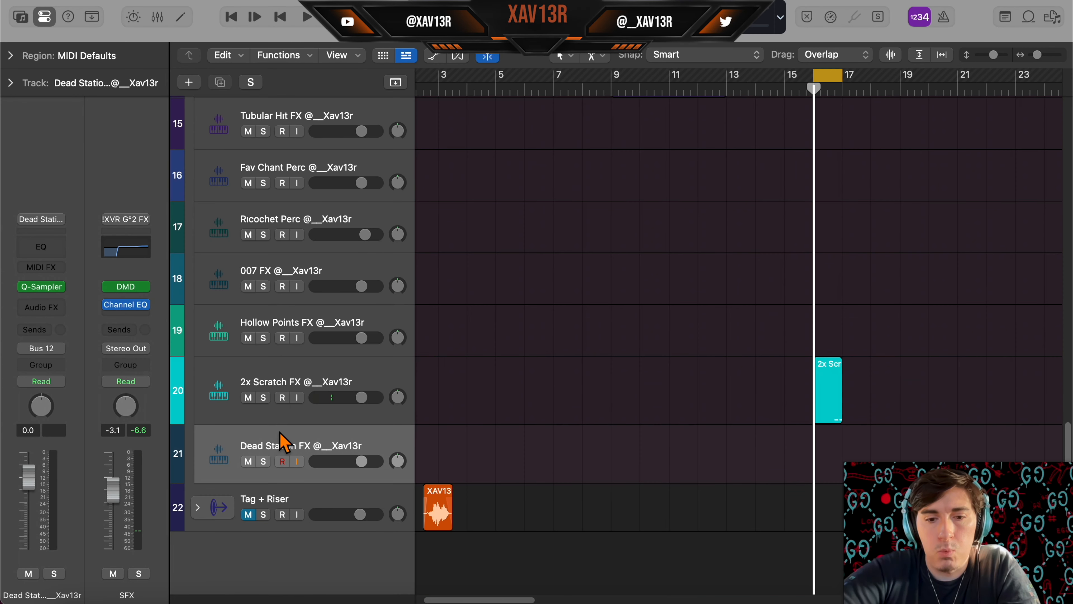
key("super+k")
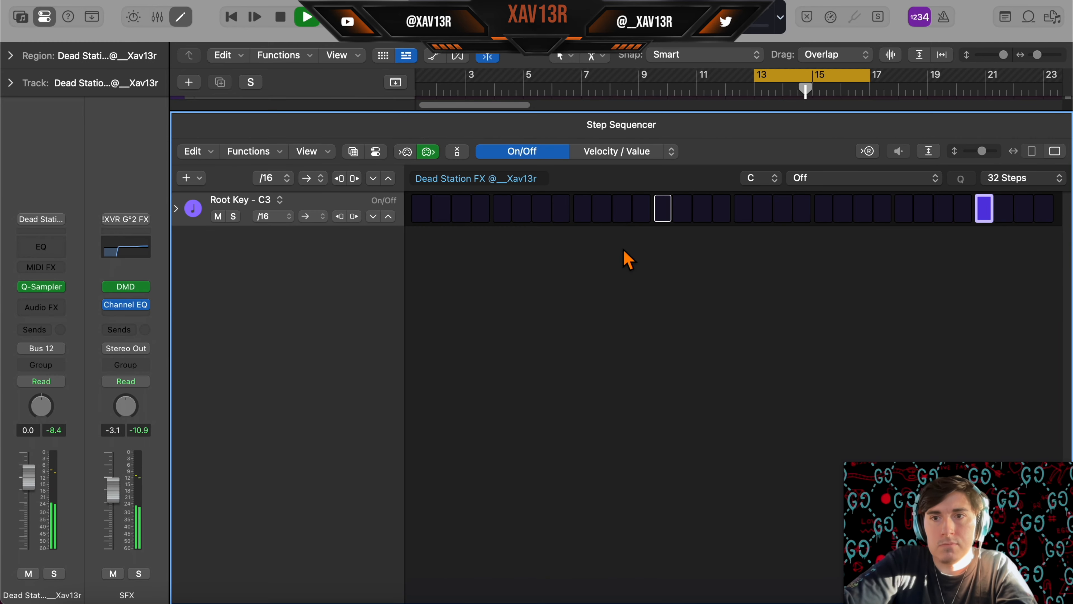
Add hits on steps 5 to 7 of the Ricochet Perc pattern at bar 9 and increase the pattern's step count
left_click_drag(592, 210, 671, 210)
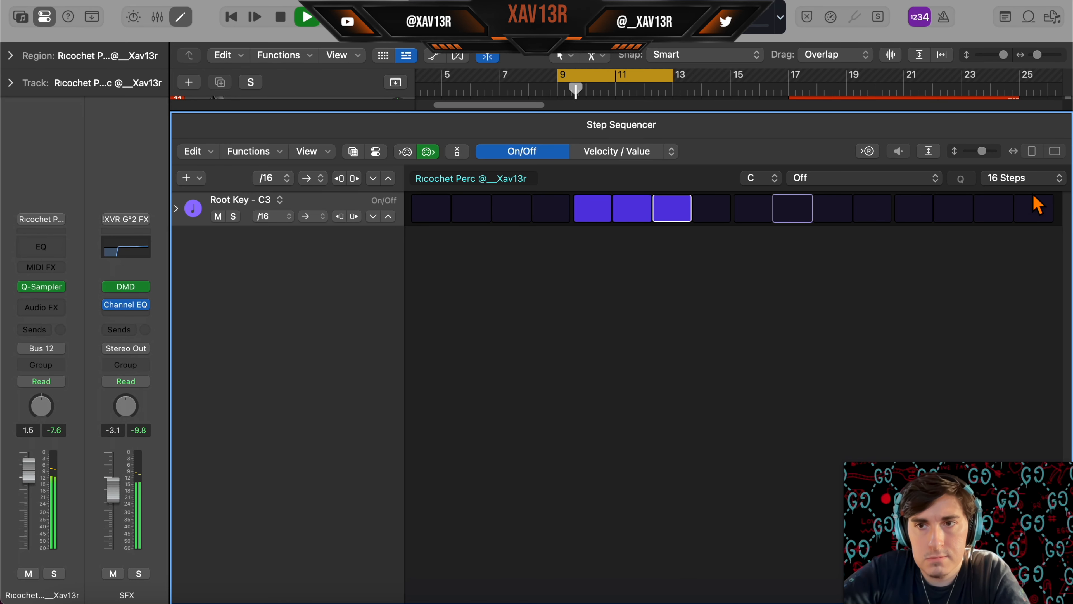
left_click(1022, 178)
left_click(1012, 213)
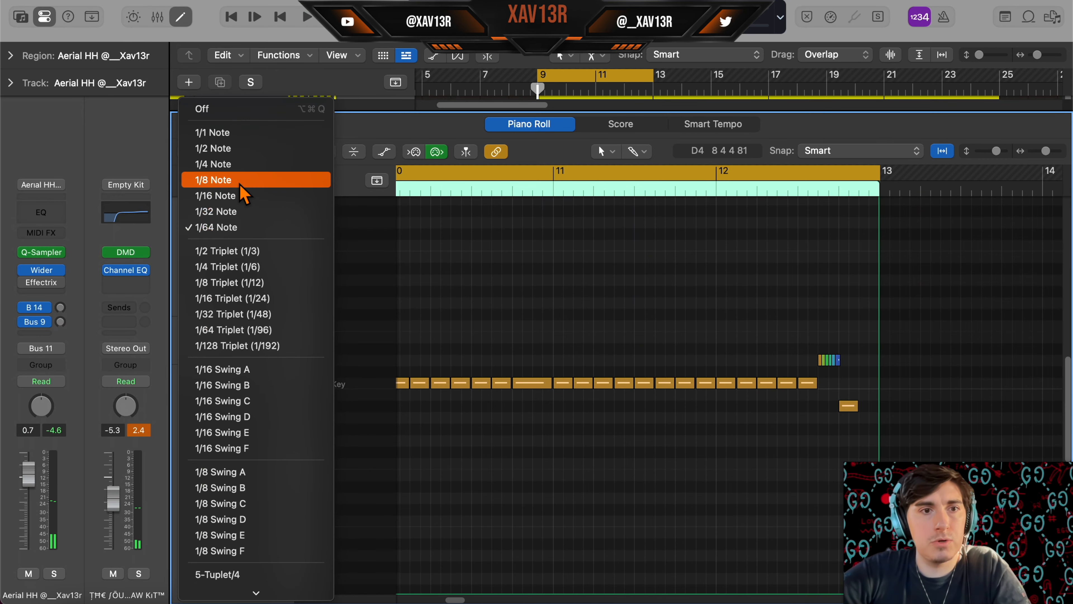
Set the Aerial HH region's time quantize to 1/8 Note and rework the low notes rising through bars 11 and 12
left_click(240, 177)
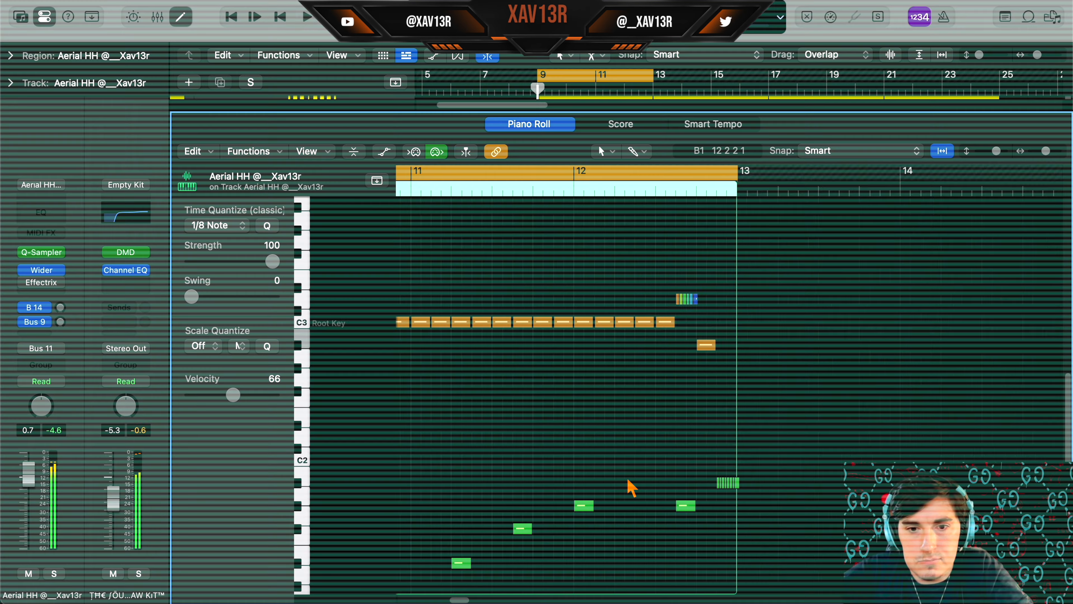
left_click(691, 506)
key("Delete")
key("space")
left_click_drag(539, 75, 596, 75)
left_click_drag(671, 506, 672, 483)
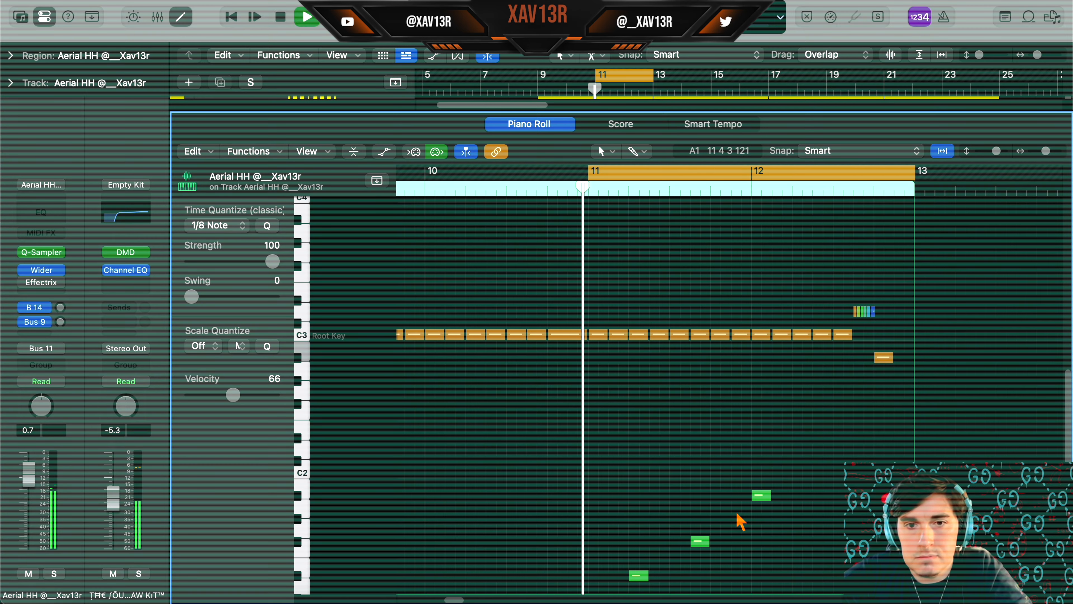
key("Delete")
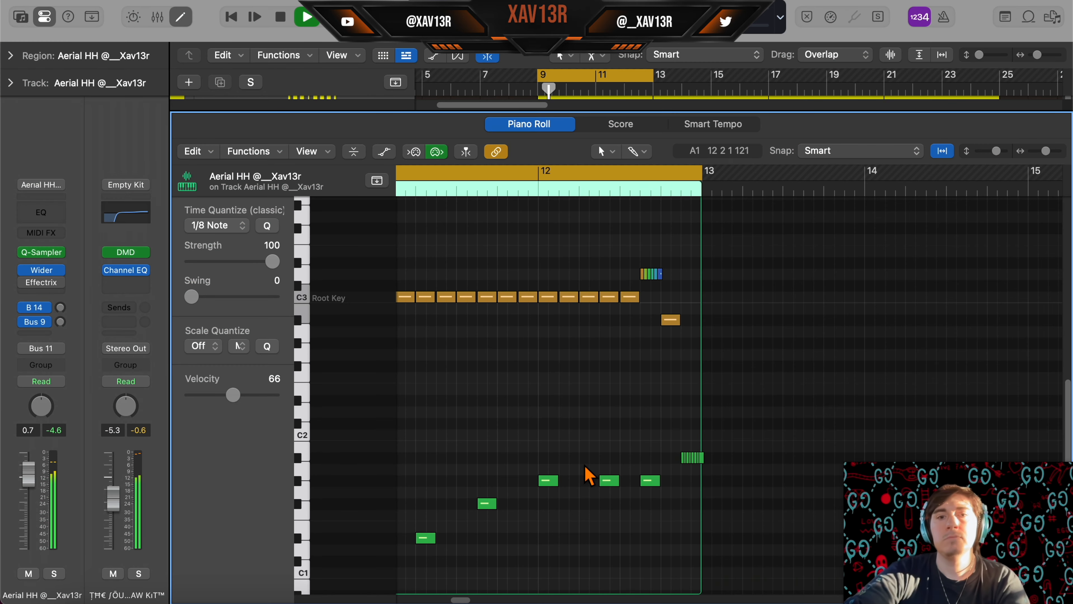
Adjust the low Aerial HH note in the middle of bar 12, and collapse the SFX track stack
left_click(611, 480)
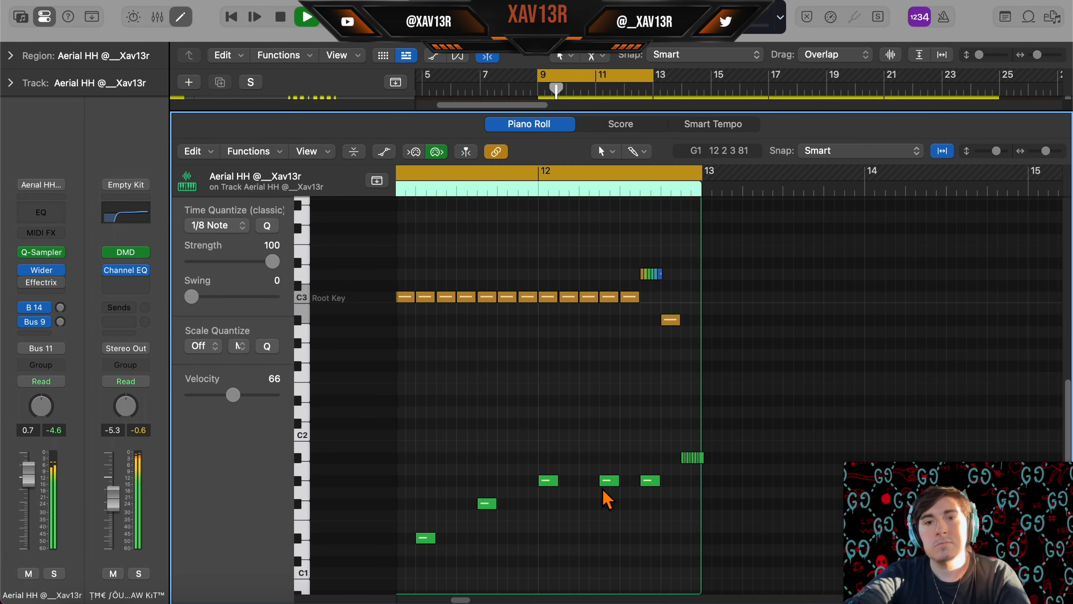
left_click(603, 489)
left_click_drag(604, 481, 653, 457)
left_click(610, 468)
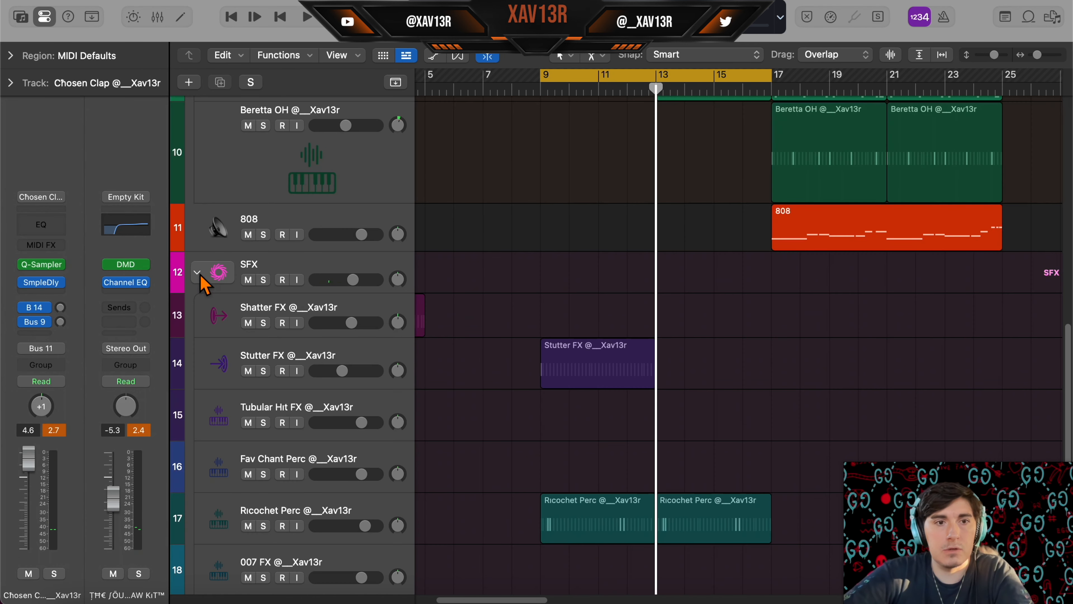
left_click(198, 273)
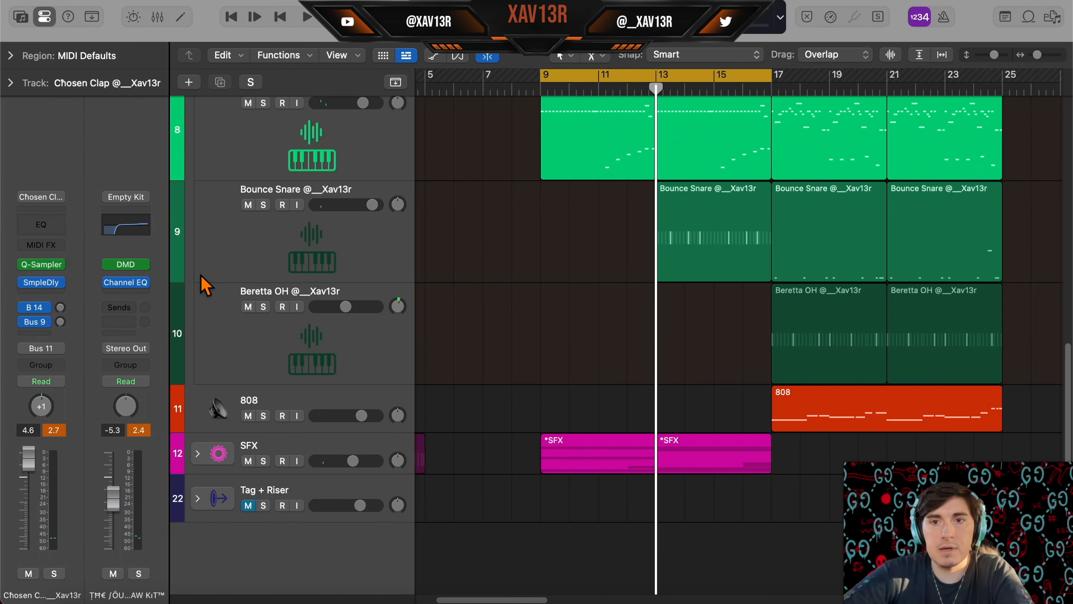
Create a MIDI region spanning bars 9 to 12 on the 808 track and draw a six-note bassline using B2, D3, C#3 and E3
right_click(557, 401)
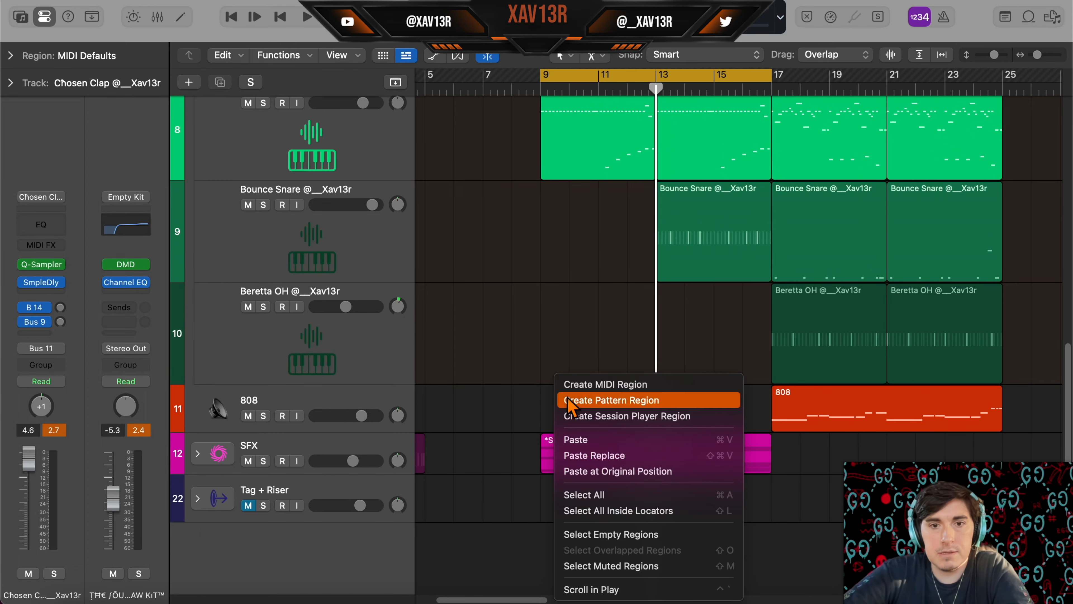
left_click(604, 385)
left_click_drag(568, 416, 650, 419)
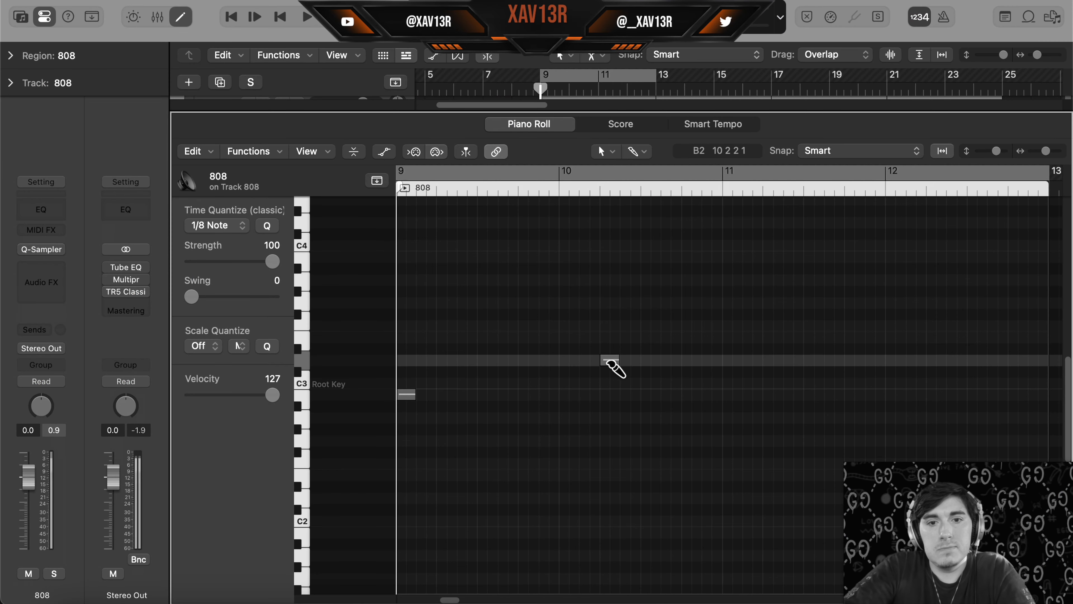
left_click(830, 351)
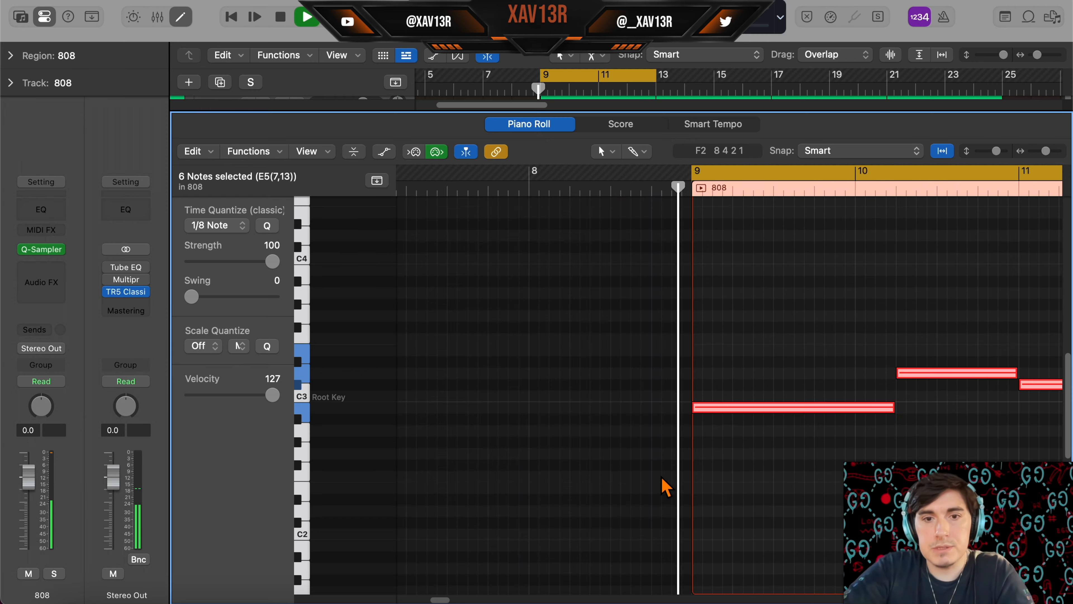
key("space")
key("e")
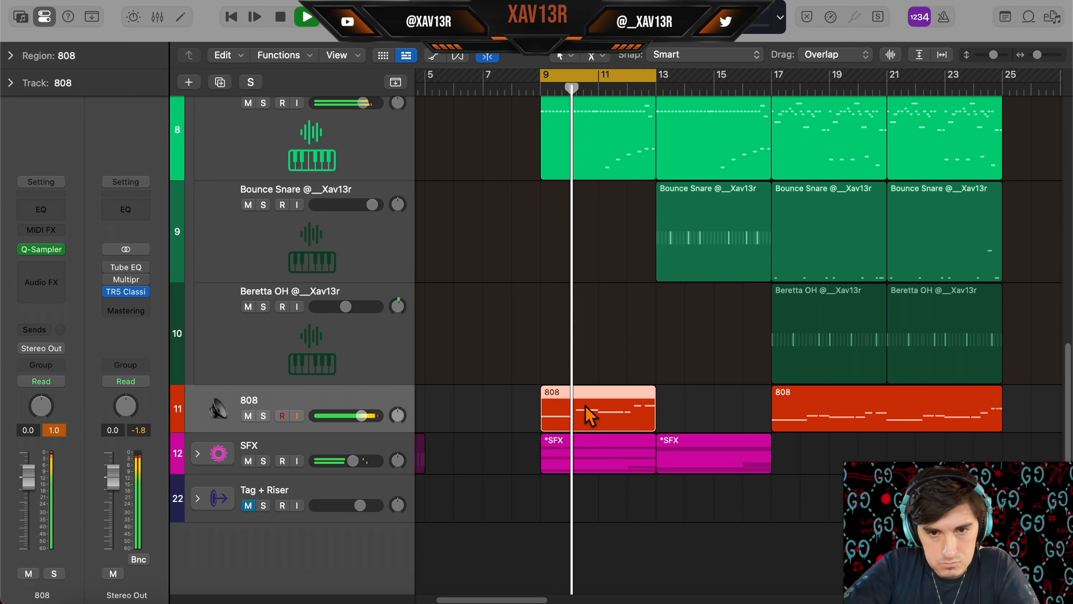
Repeat the 808 line through bar 16 and break up the B2 note in bar 13 with a short octave-up B3
key("cmd+r")
key("e")
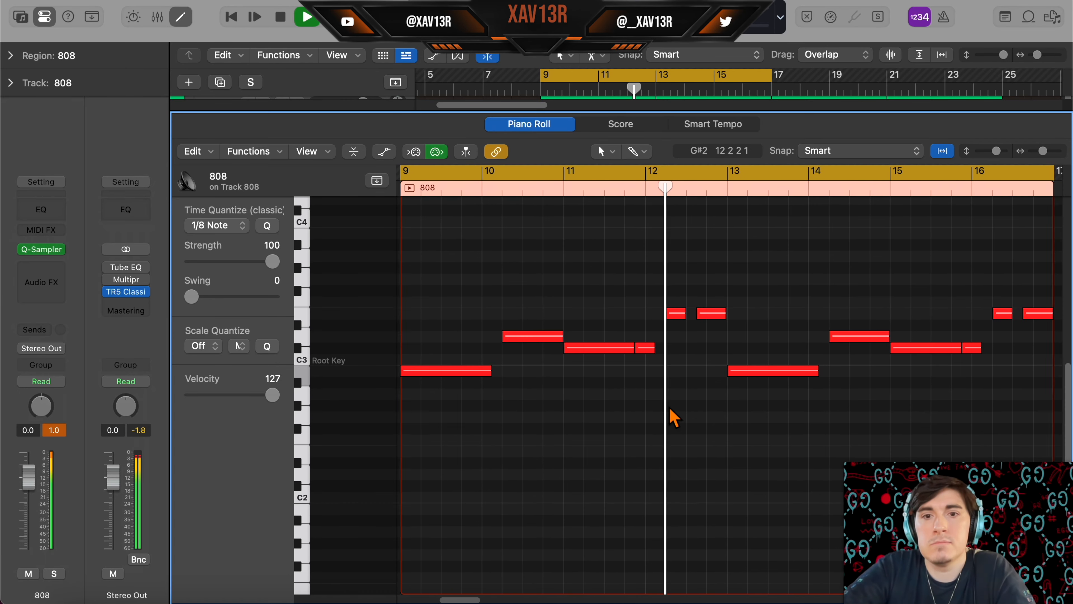
key("space")
left_click(653, 368)
key("alt+shift+Up")
scroll(652, 370, "left", 3)
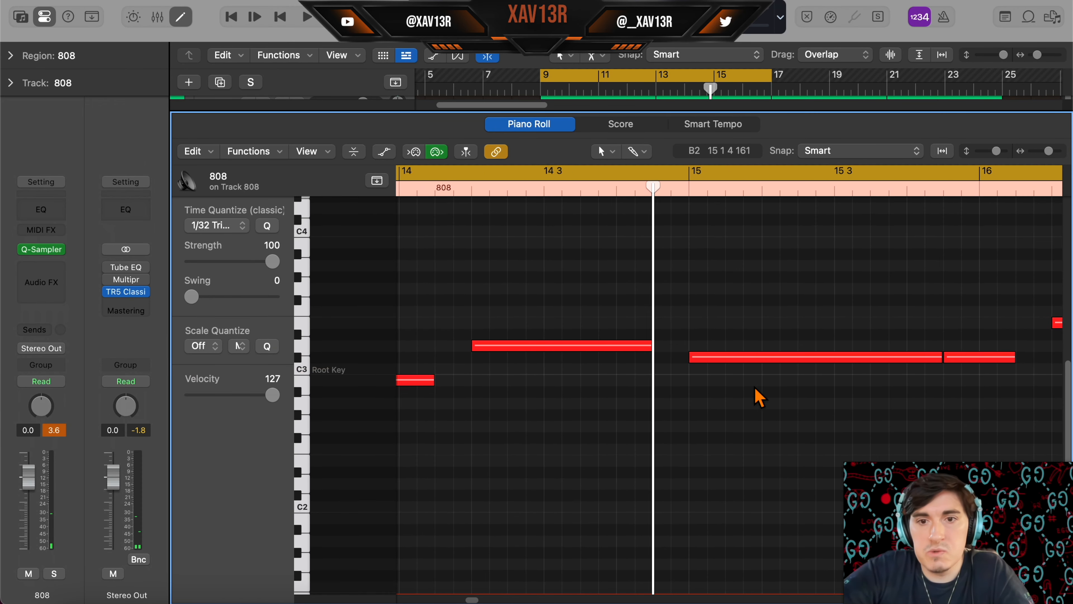
Shorten the D3 note in bar 14 and fill up to bar 15 with a 1/32 triplet D3 roll of rising velocities
scroll(757, 391, "up", 3)
scroll(583, 359, "left", 1)
left_click_drag(611, 346, 666, 352)
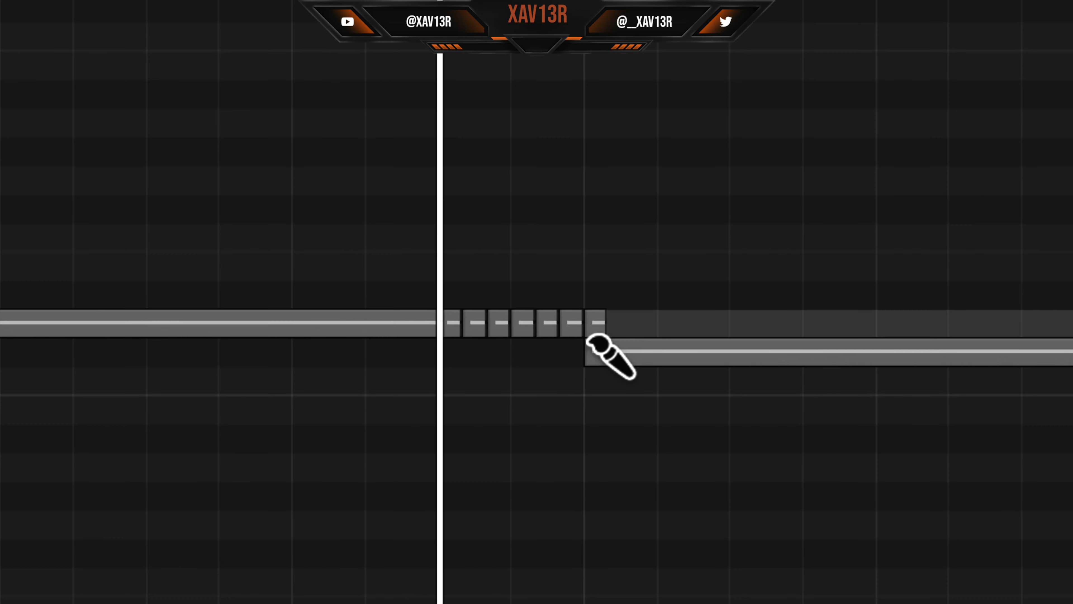
key("a")
left_click_drag(596, 593, 623, 592)
left_click_drag(501, 598, 646, 43)
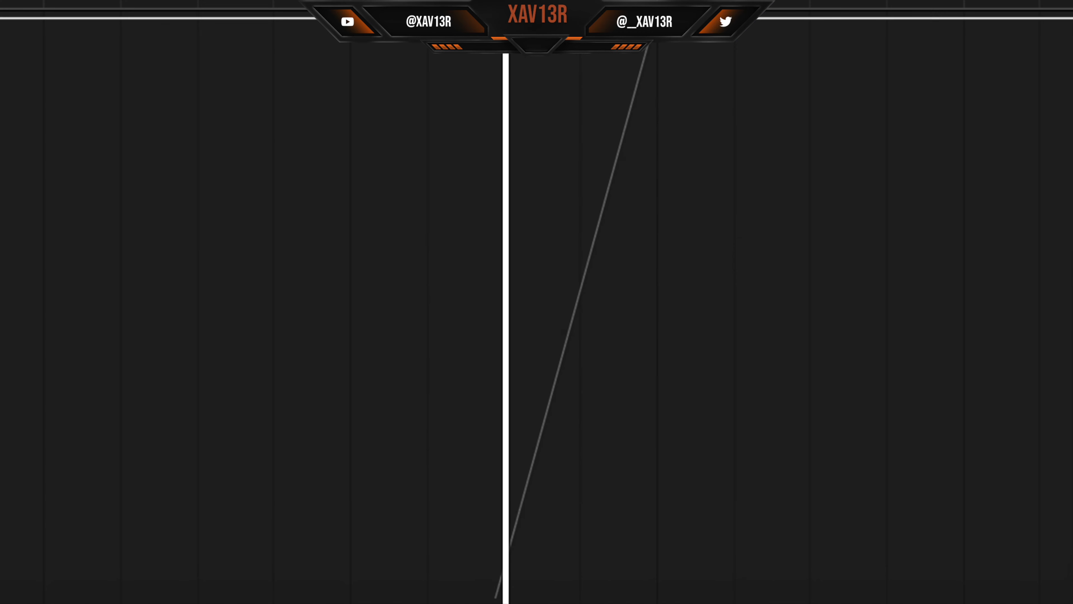
key("space")
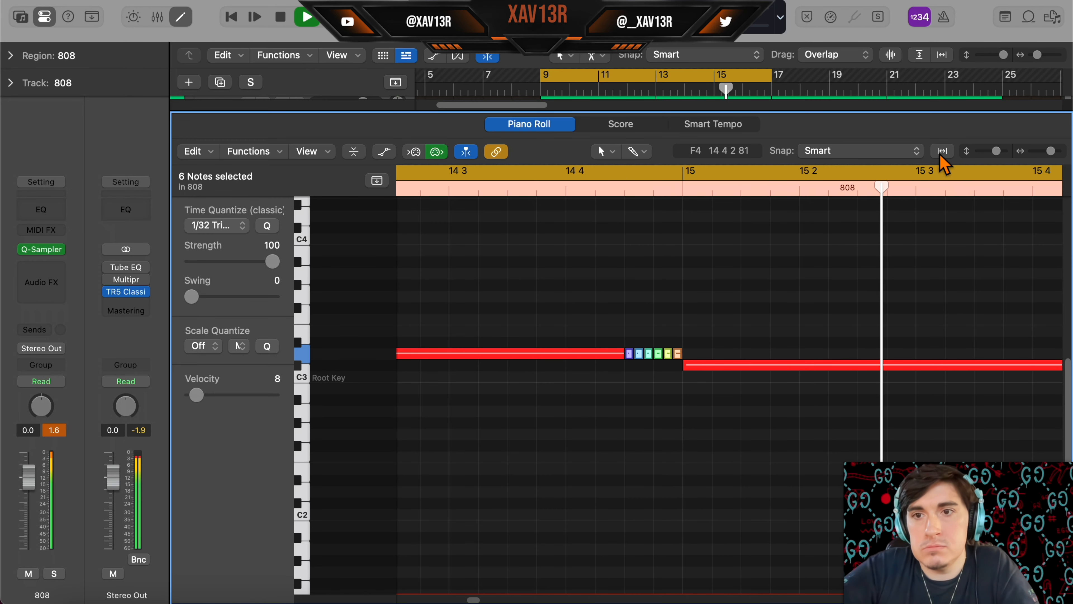
left_click(942, 153)
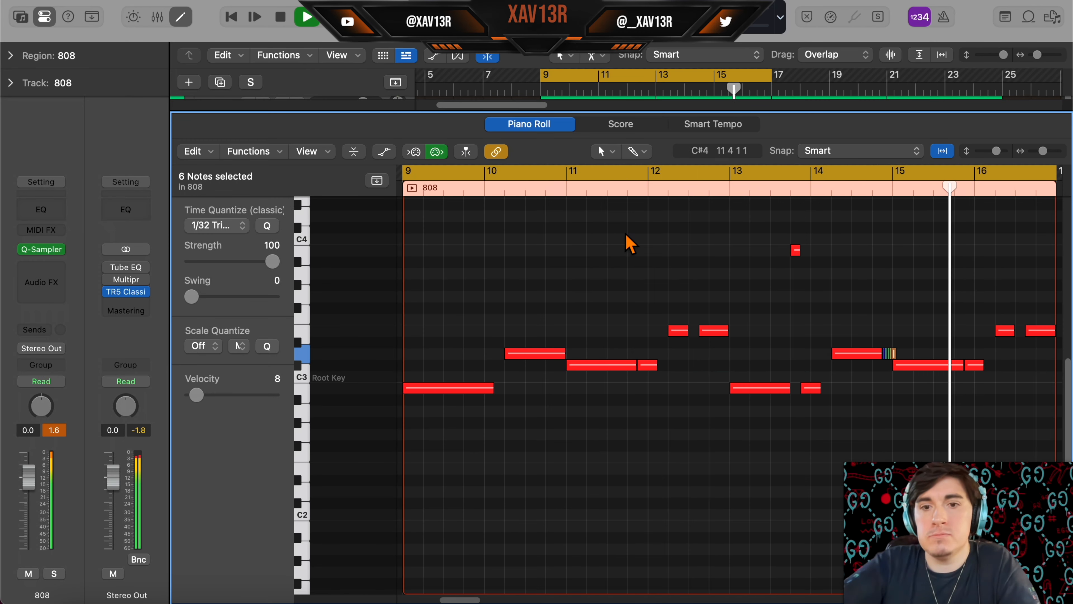
Rework the end of bar 16 in the 808 region with a shorter G3 note followed by a very short G2
left_click(767, 279)
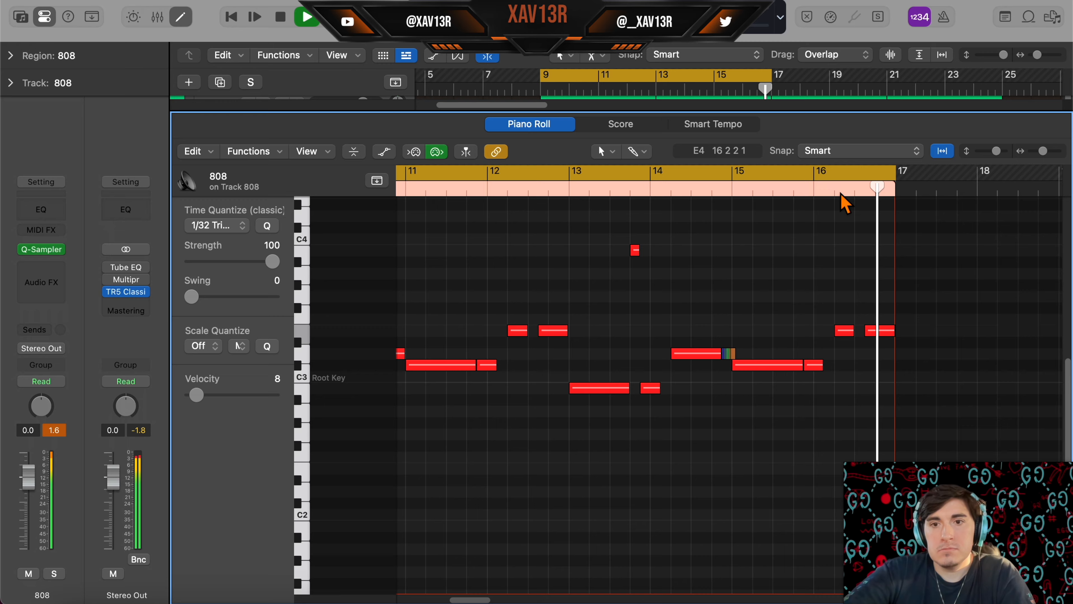
key("space")
scroll(670, 424, "up", 2)
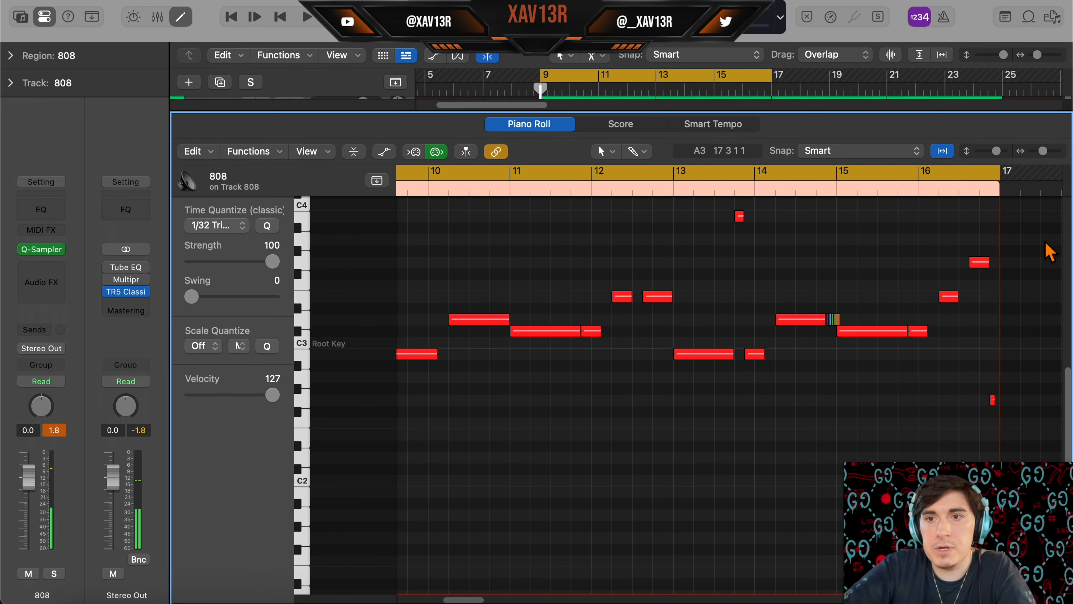
scroll(1058, 319, "left", 5)
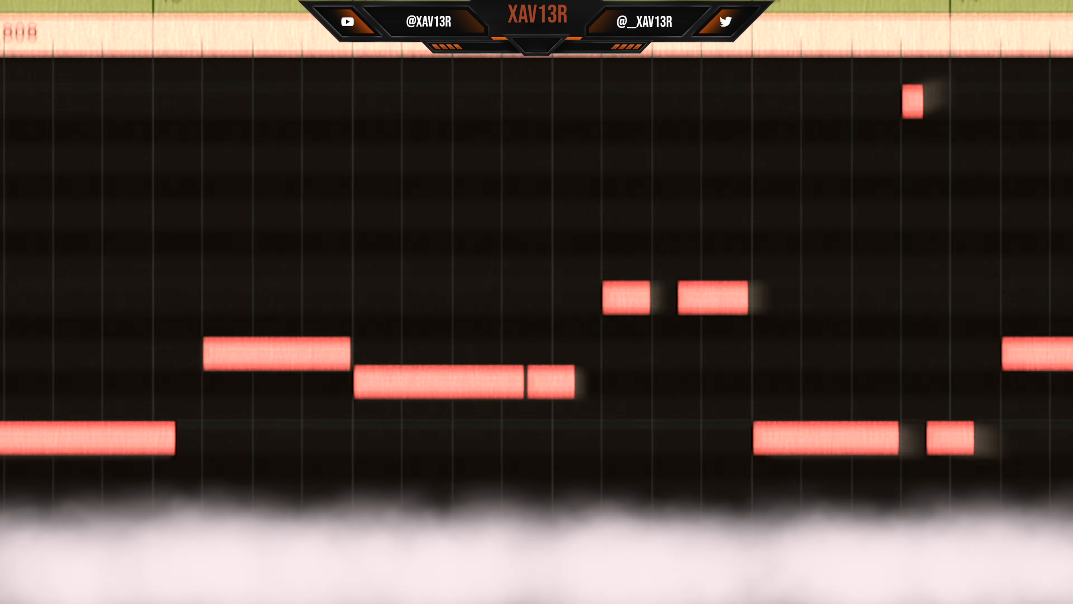
Play the section from bar 9, expand the SFX track stack and review its FX and percussion tracks
key("space")
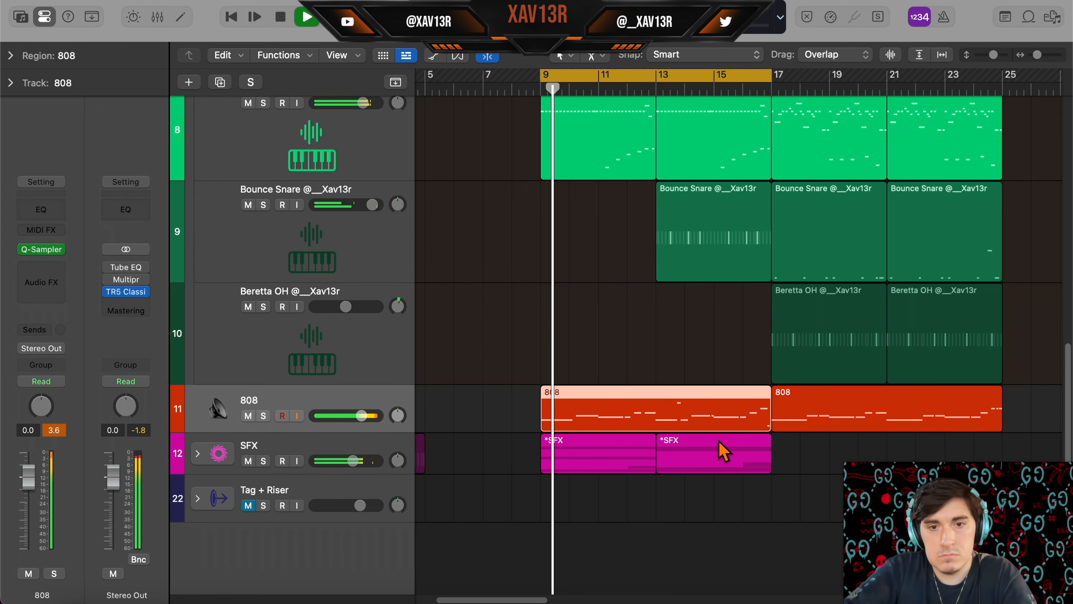
scroll(723, 452, "up", 2)
left_click(198, 481)
scroll(683, 374, "down", 10)
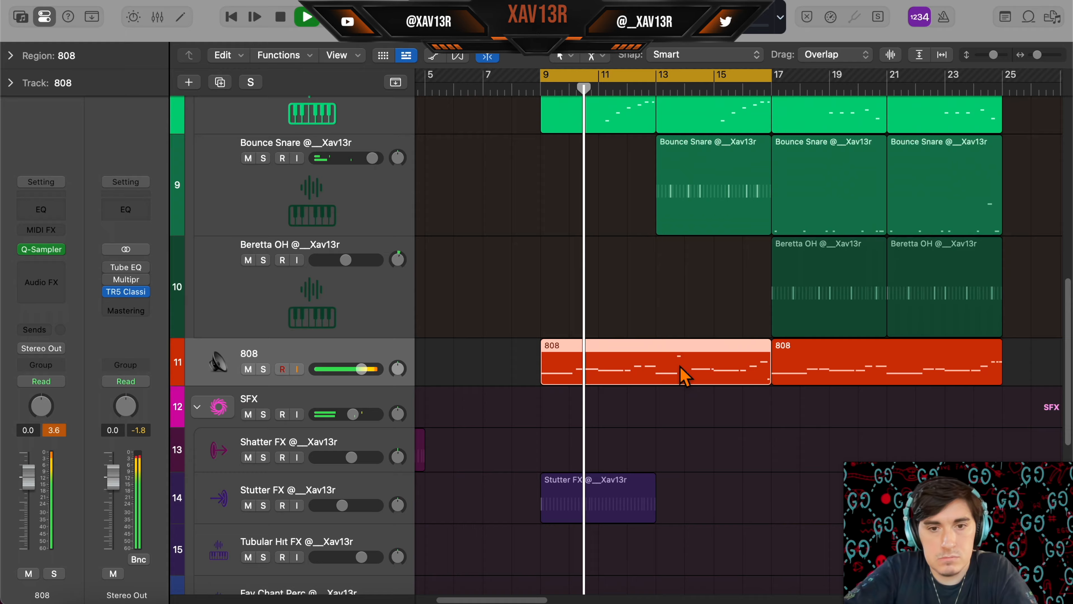
scroll(683, 374, "up", 4)
scroll(690, 367, "down", 5)
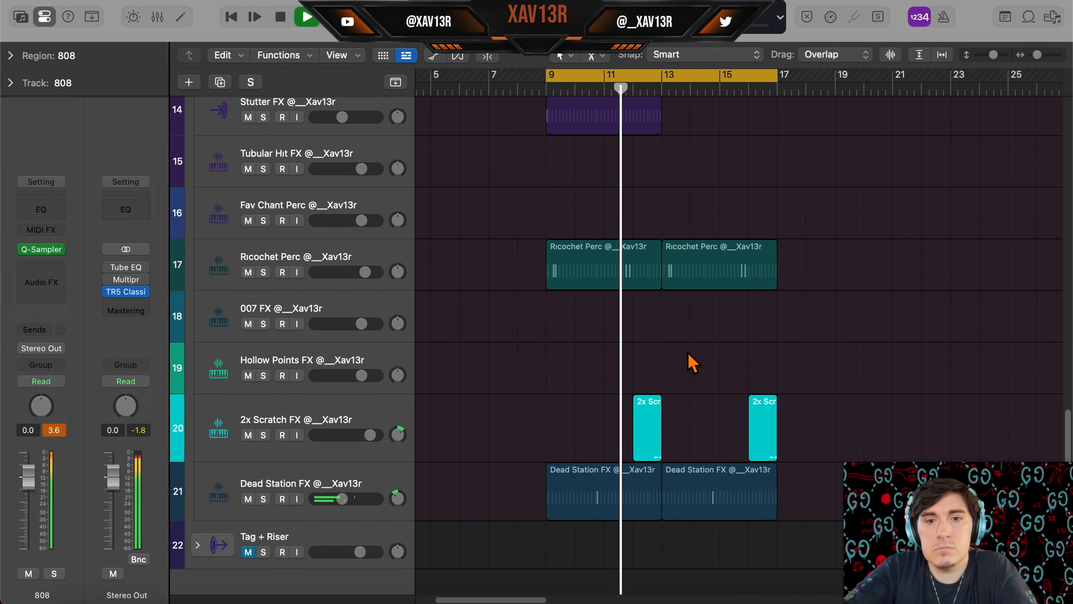